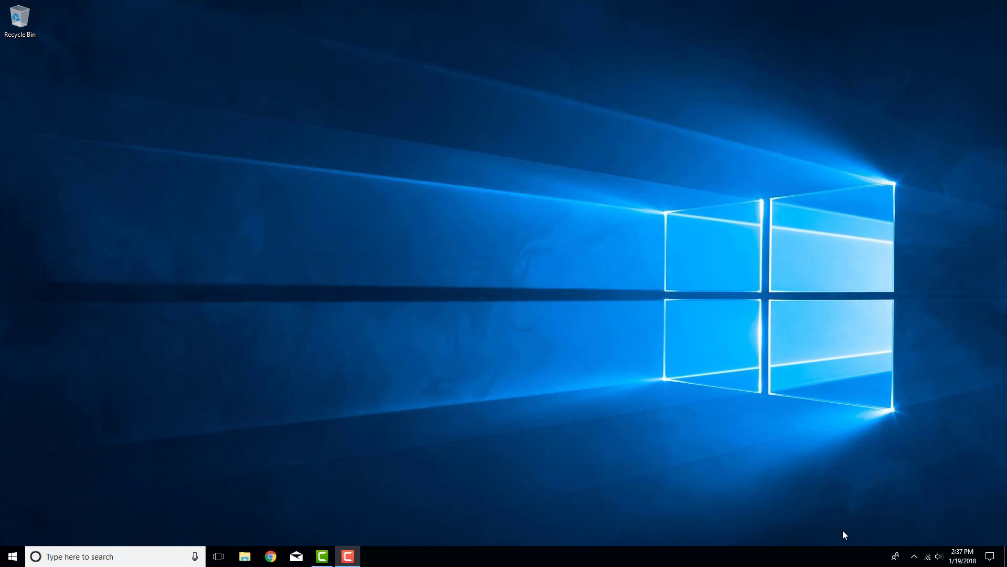
Search Chrome for 'java se 9' and open Oracle's JDK 9 downloads page
click(272, 555)
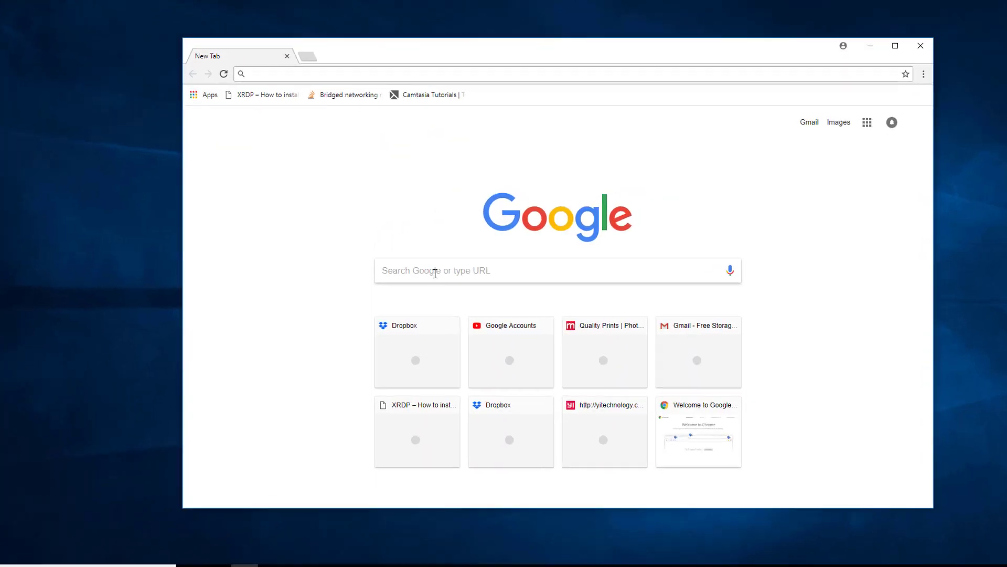
text(java)
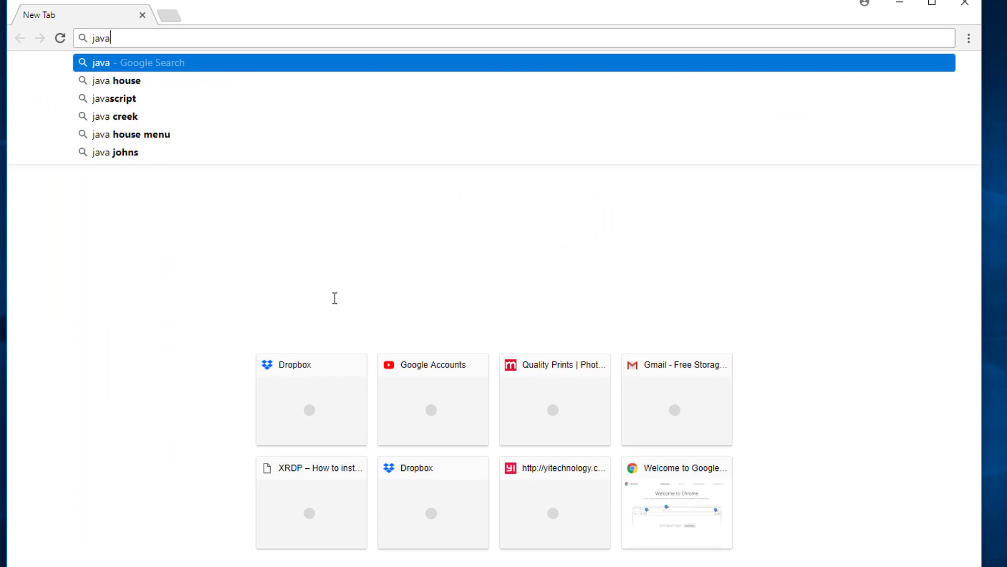
text( se 9)
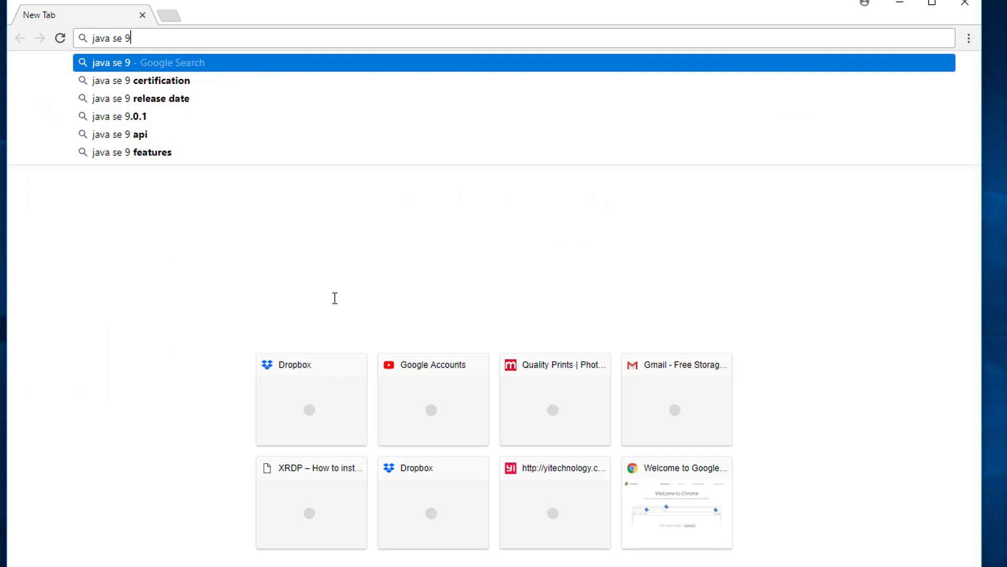
key(Return)
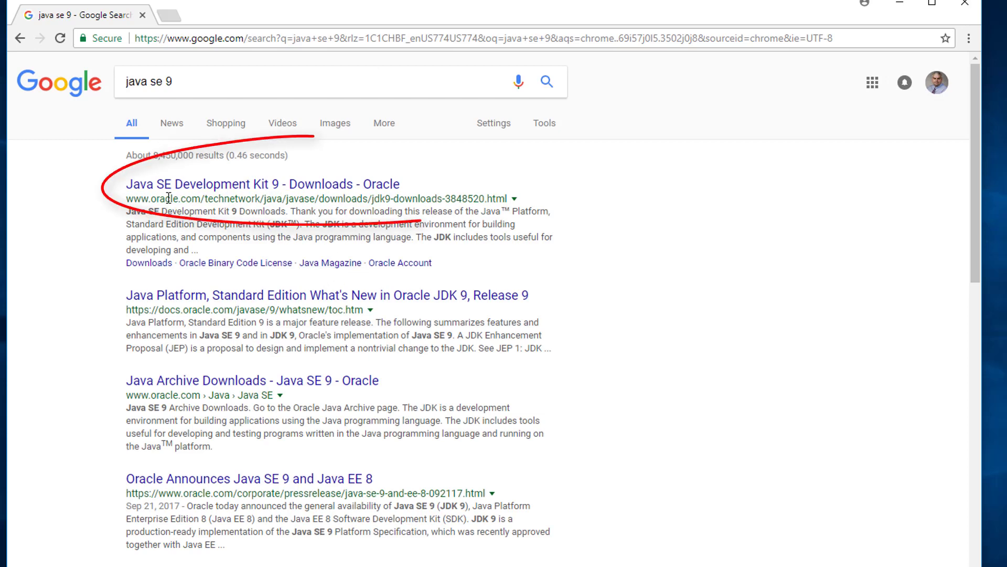
click(191, 183)
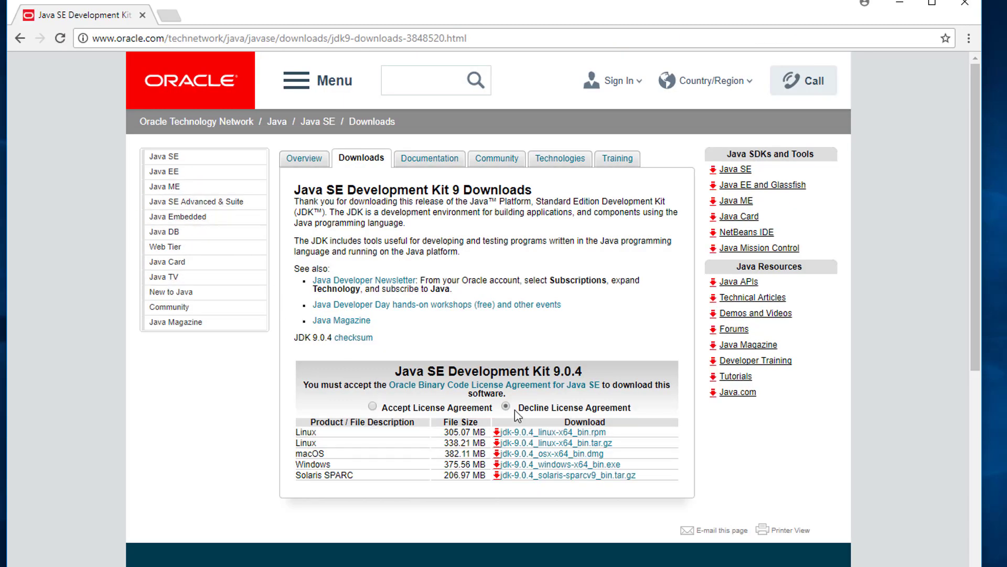
Accept the Oracle license and download the Windows x64 JDK 9.0.4 installer
click(373, 406)
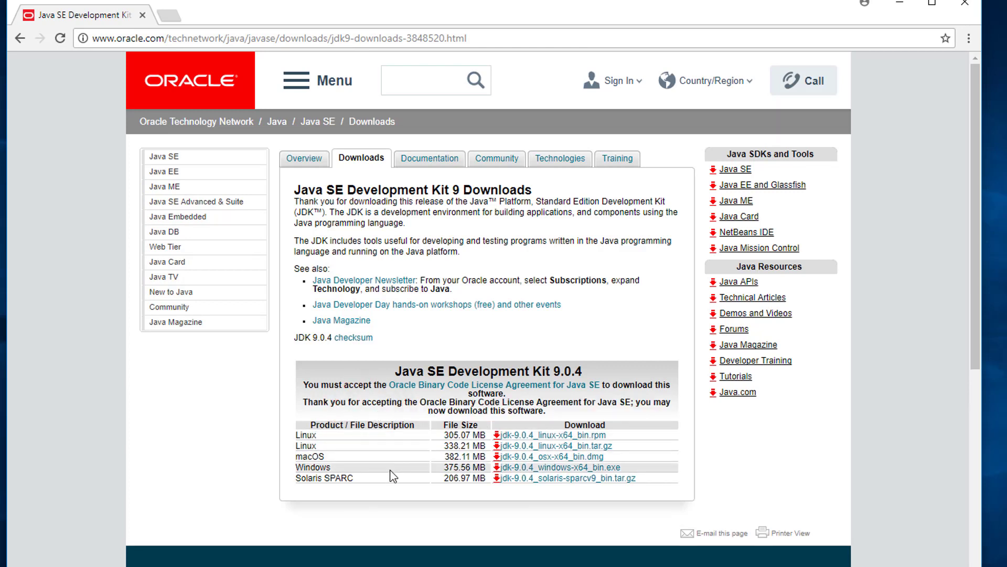
click(572, 469)
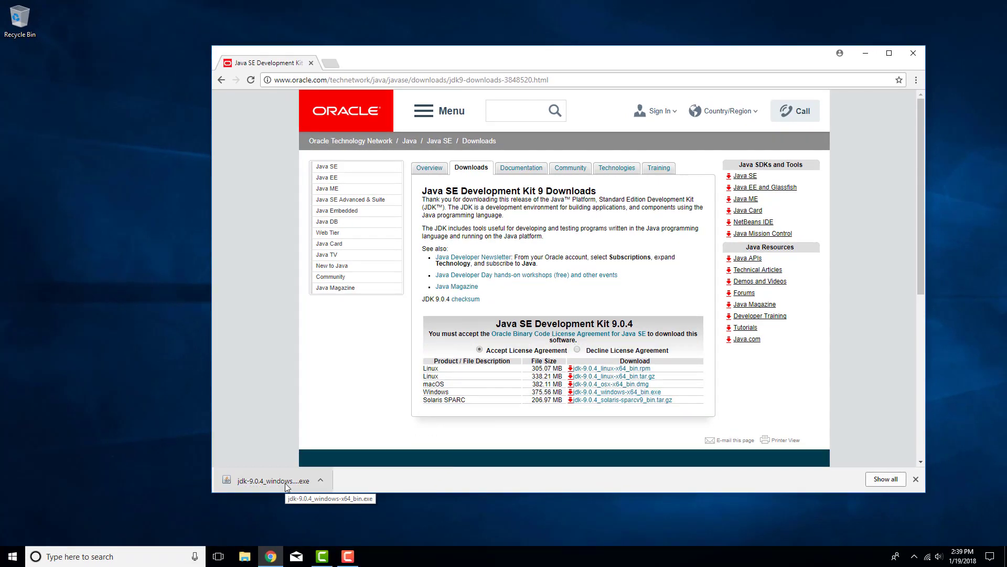
click(349, 77)
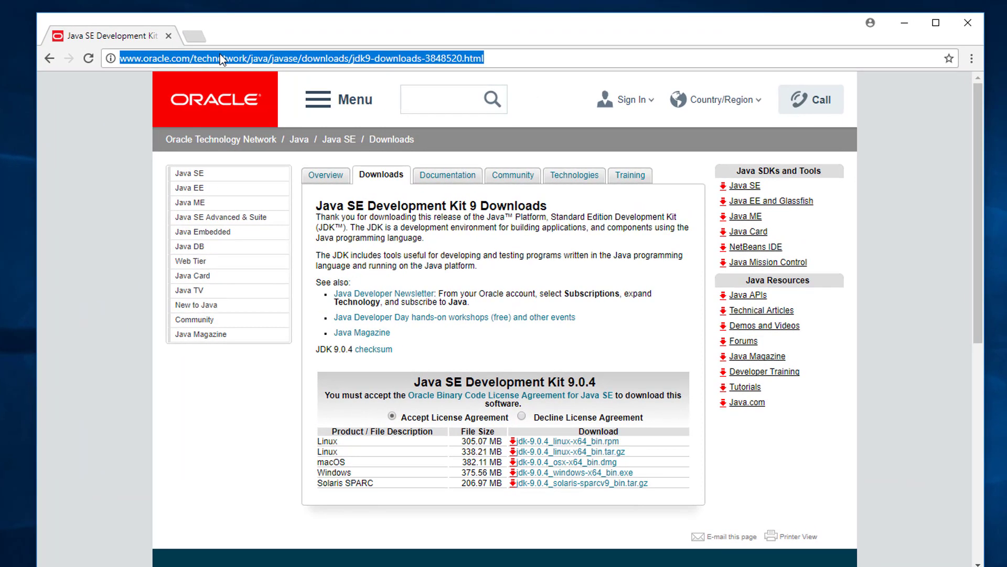
Search for 'eclipse oxygen' and go to the eclipse.org packages download page
text(eclipse oxygen)
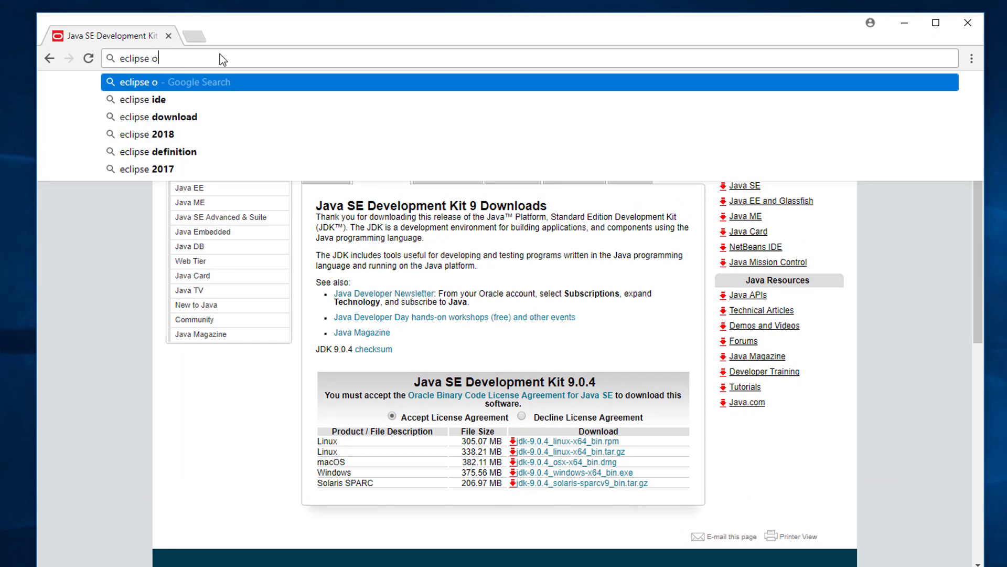
key(Return)
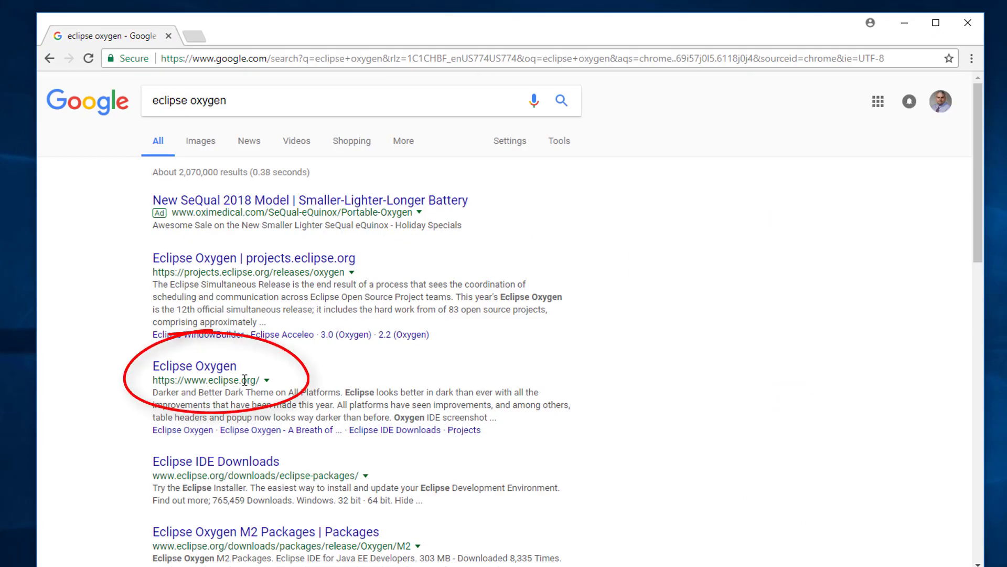
click(206, 366)
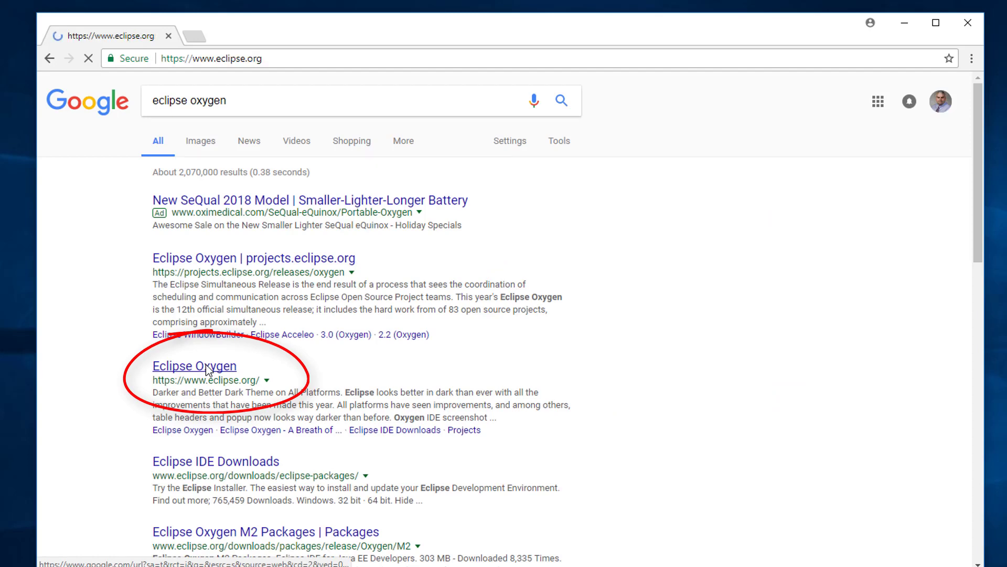
scroll(319, 225, down, 8)
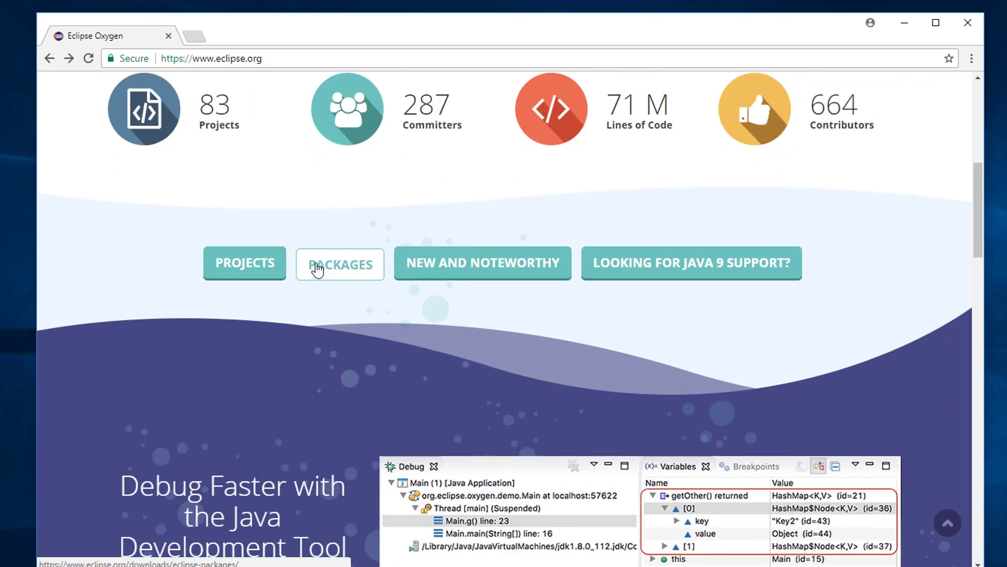
click(317, 268)
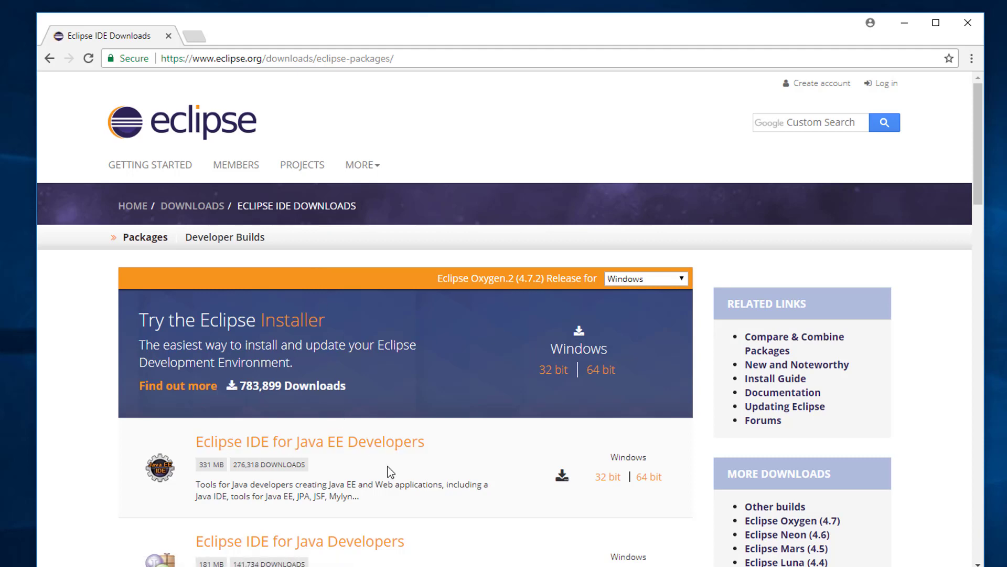
Download the 64-bit Eclipse IDE for Java EE Developers package from the mirror
scroll(388, 467, down, 3)
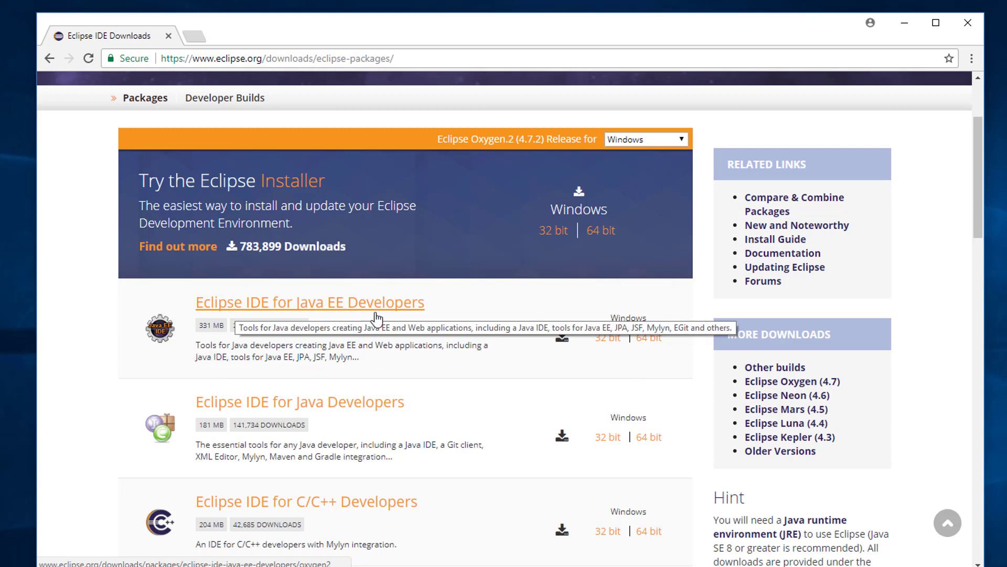
click(650, 341)
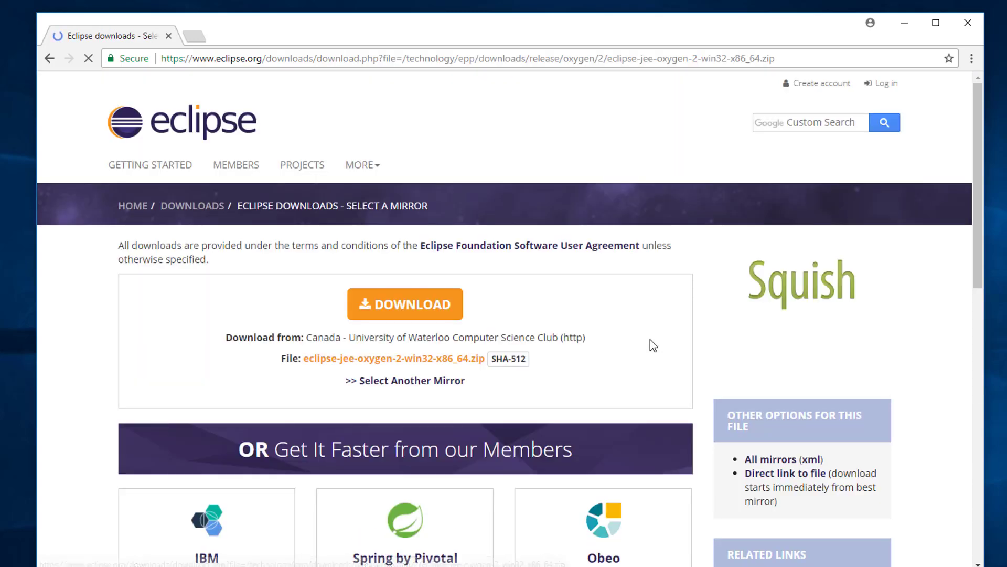
click(415, 310)
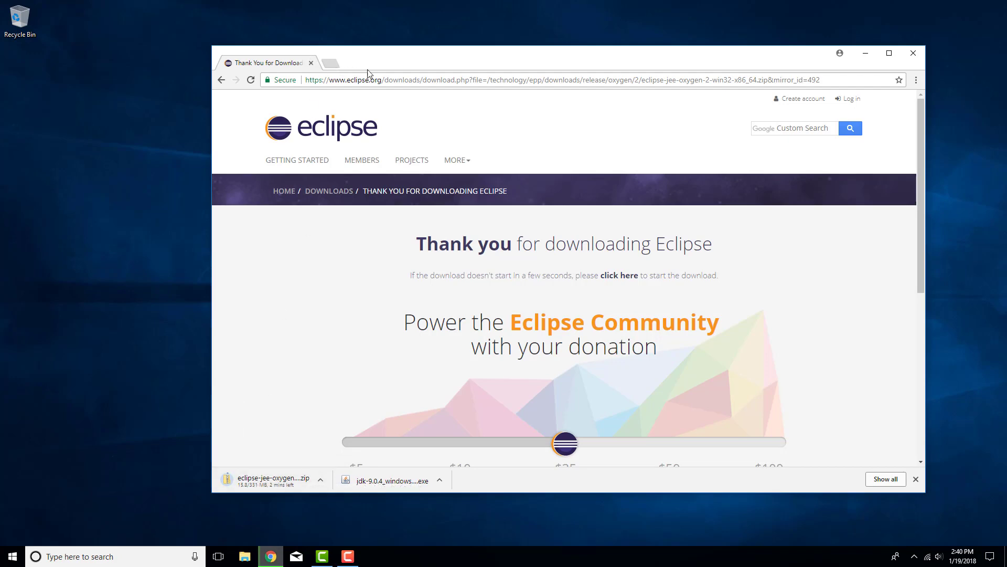
click(401, 80)
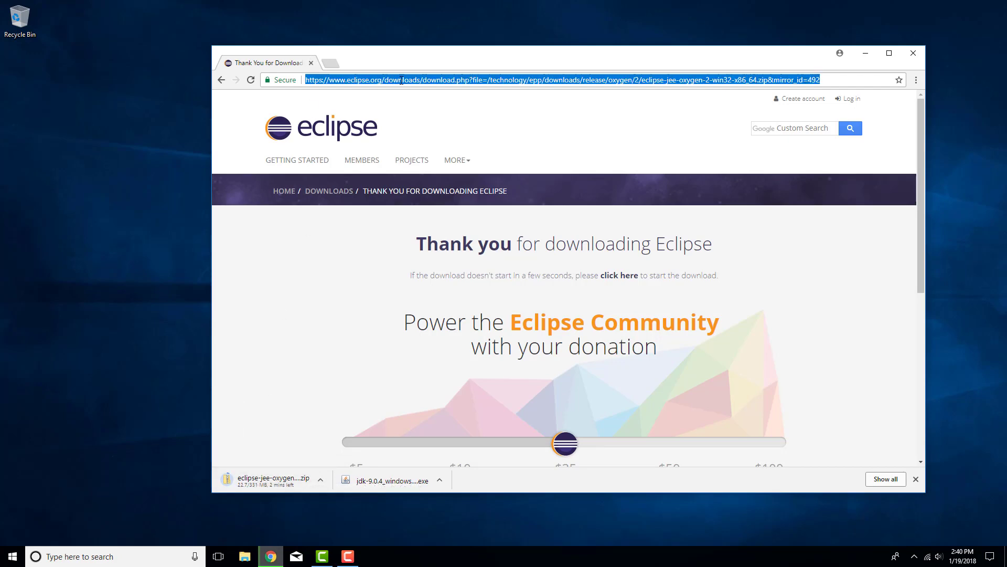
Search for 'apache tomcat 9' and open the Tomcat 9 downloads page
text(aca)
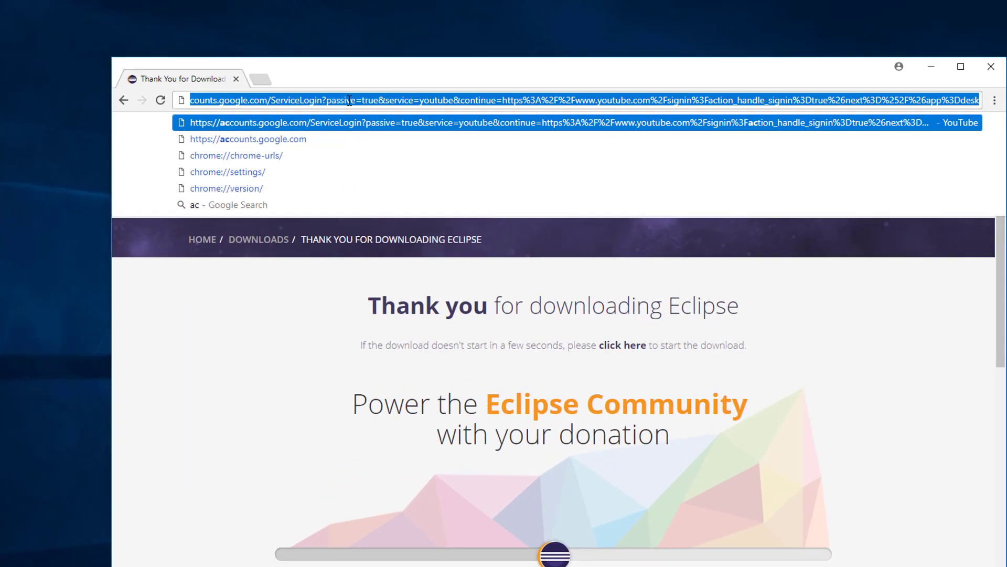
key(BackSpace)
key(BackSpace)
text(pache )
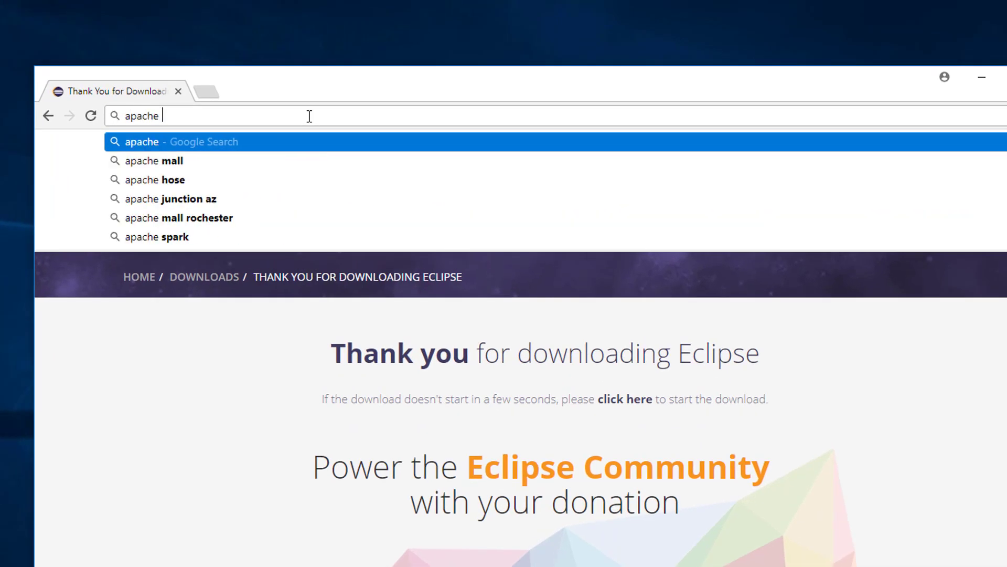
text(tomcat 9)
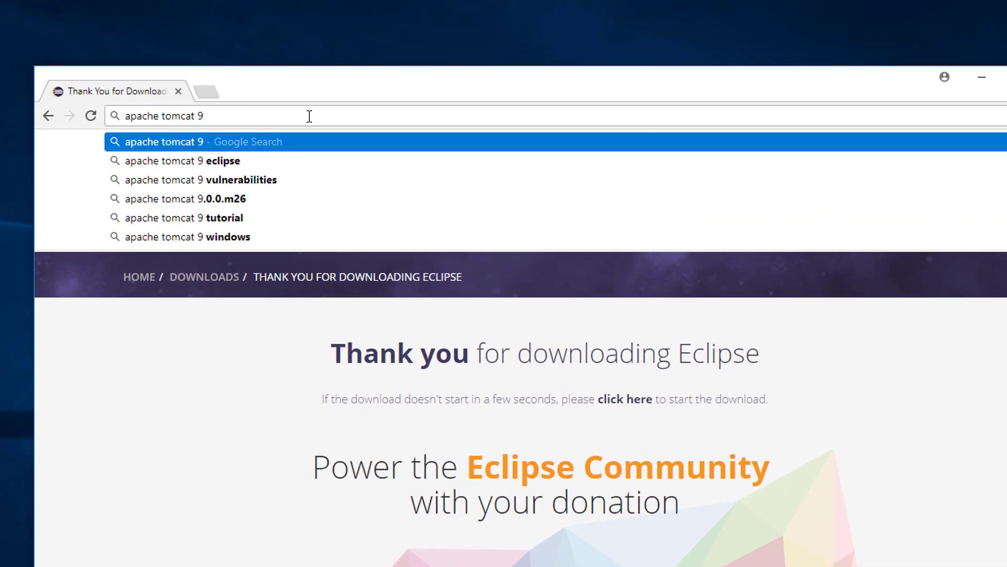
key(Return)
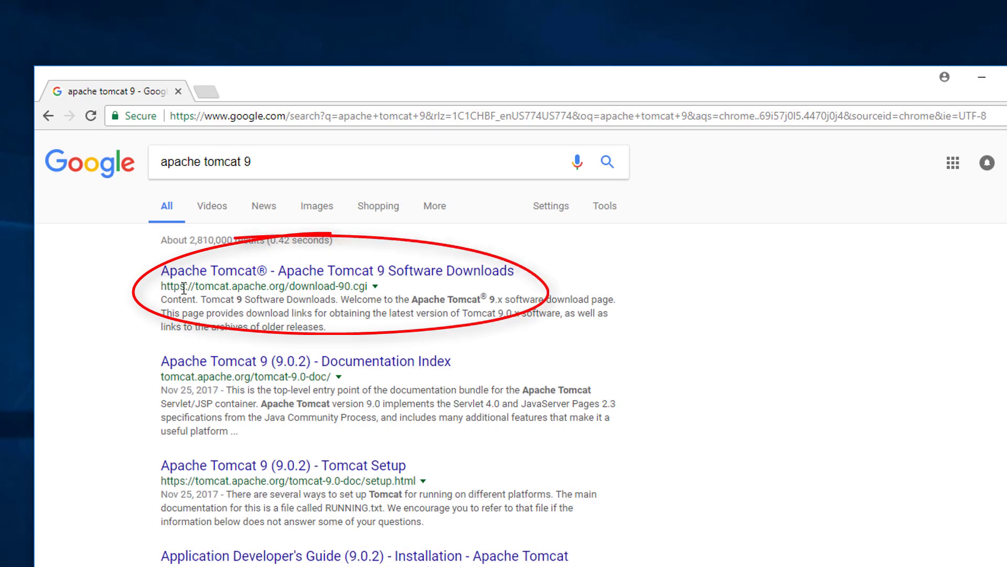
click(299, 273)
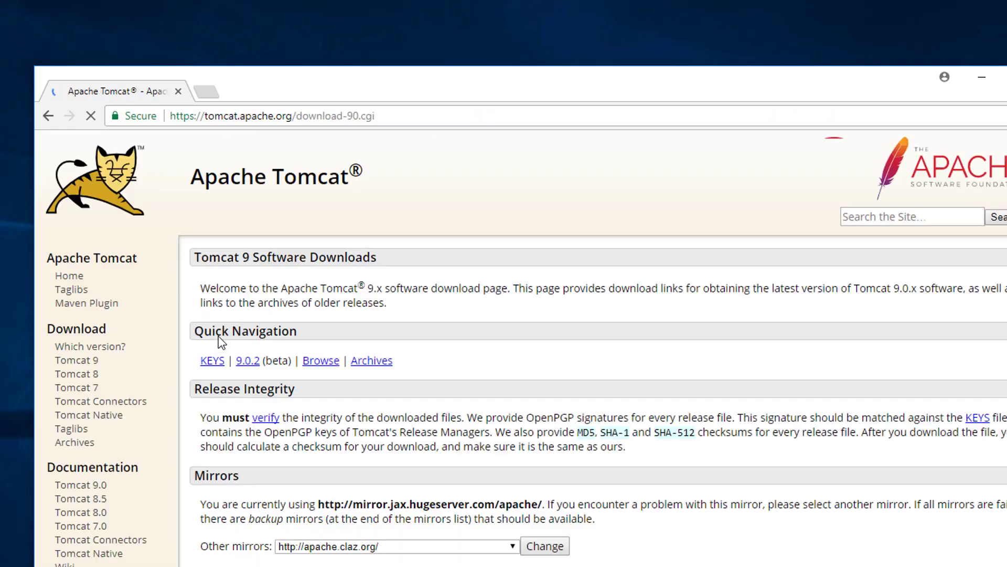
click(85, 362)
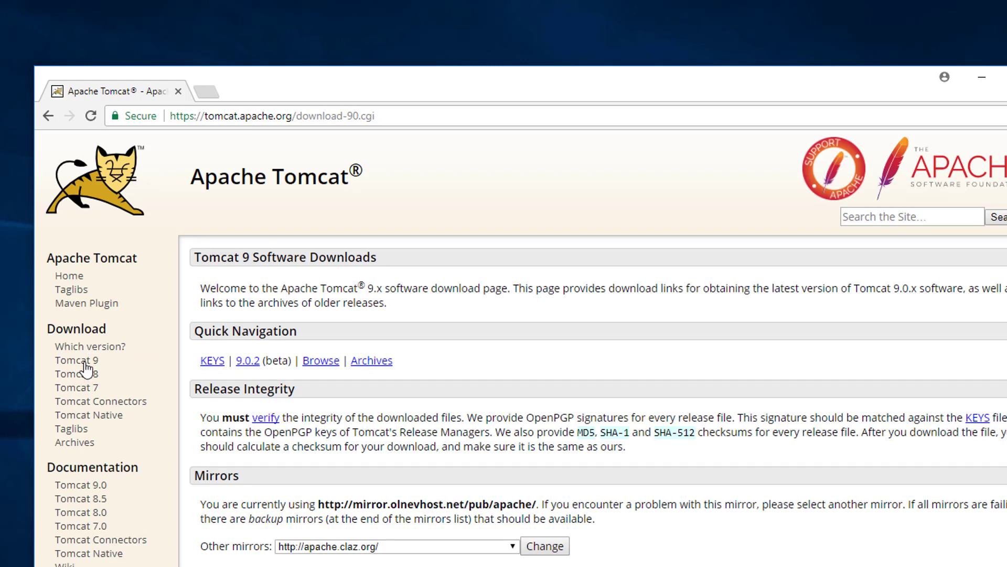
Download the Tomcat 9.0.2 Core zip from Binary Distributions
scroll(273, 428, down, 5)
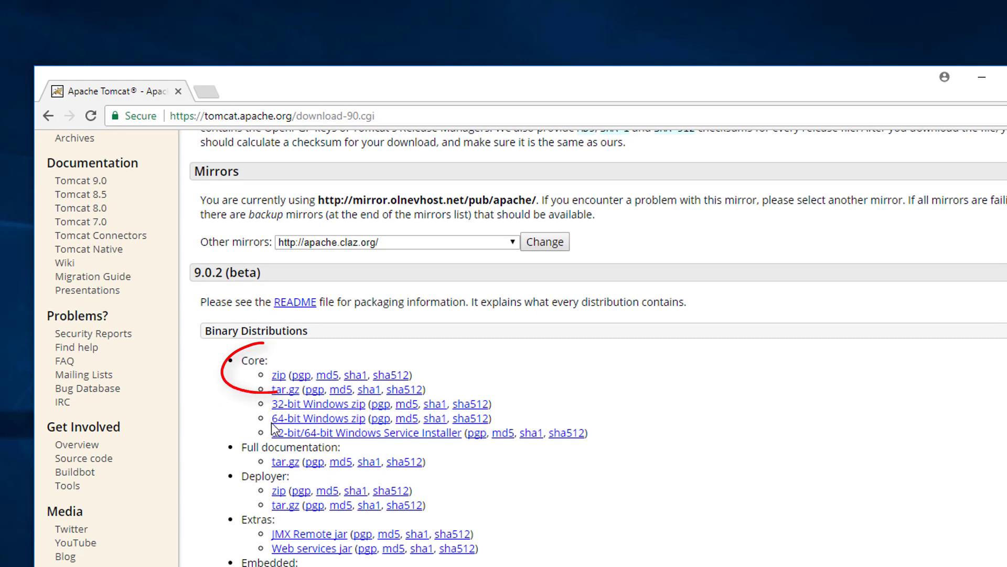
click(279, 375)
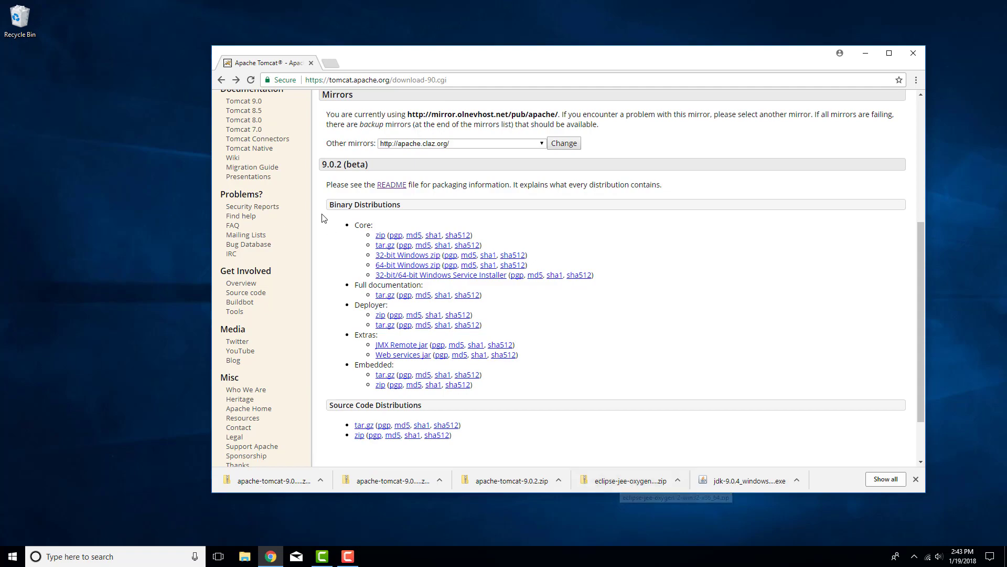
click(245, 557)
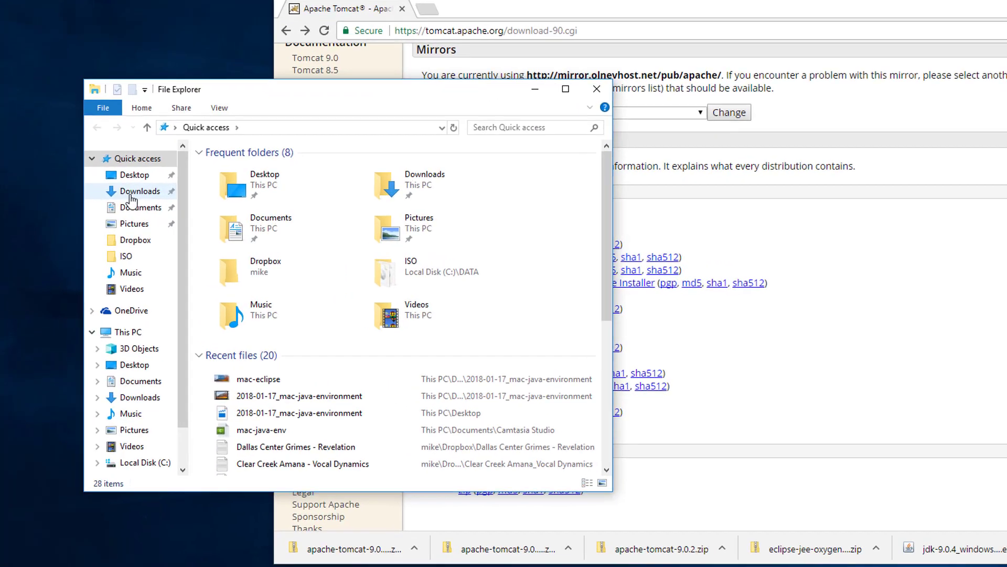
Run jdk-9.0.4_windows-x64_bin from the Downloads folder
click(100, 205)
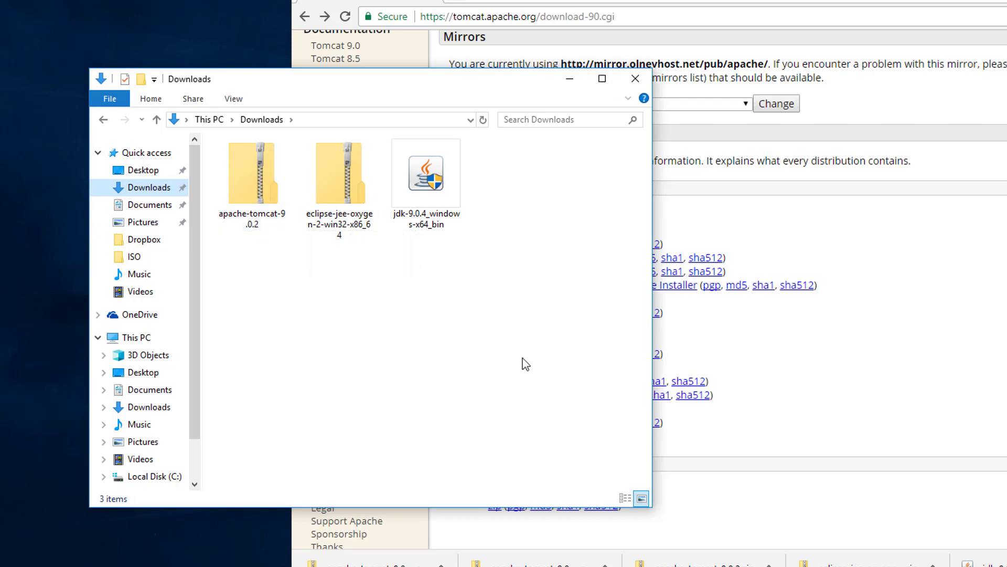
double_click(414, 194)
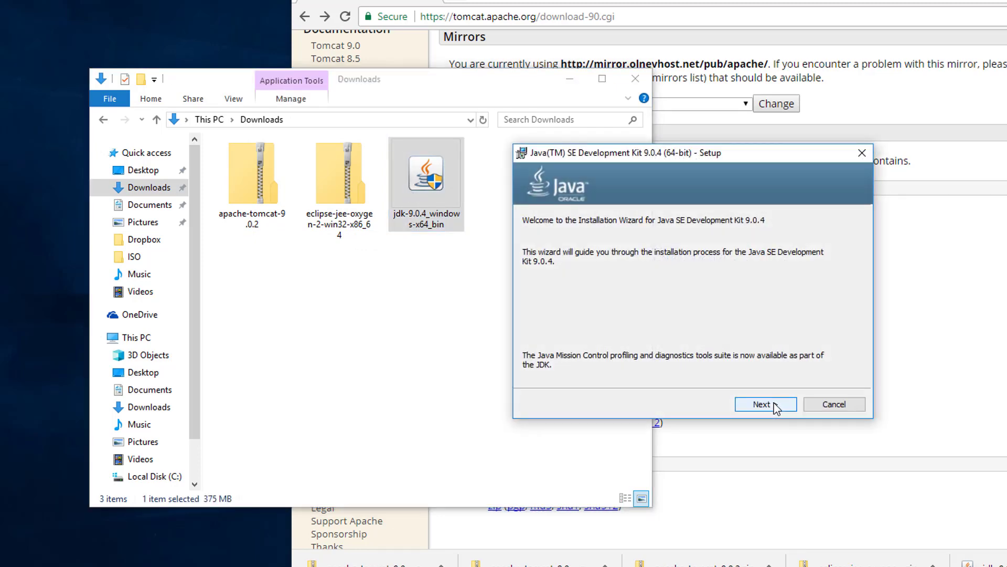
Install JDK 9.0.4 with default features and runtime folder, then close the installer
click(775, 405)
click(774, 407)
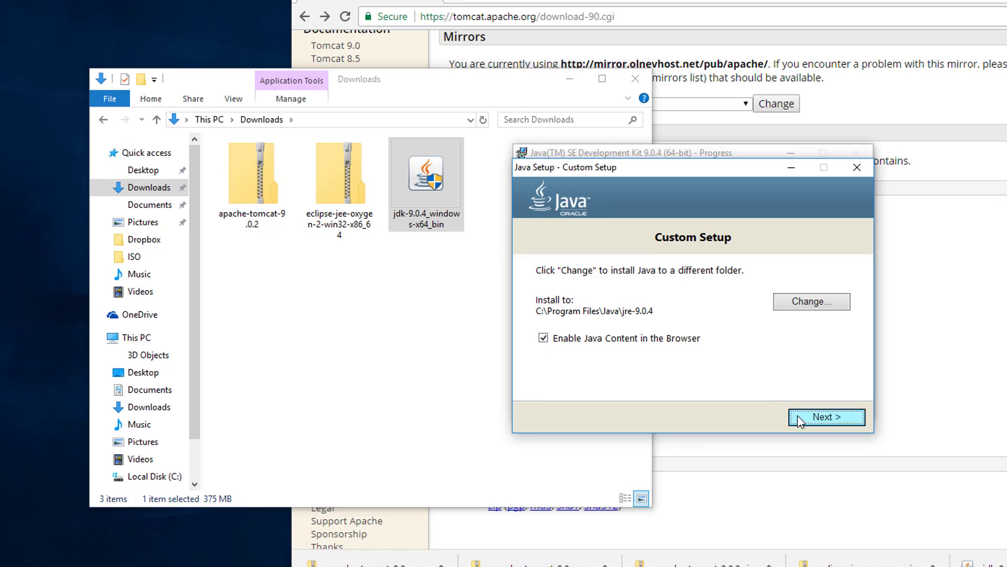
click(820, 419)
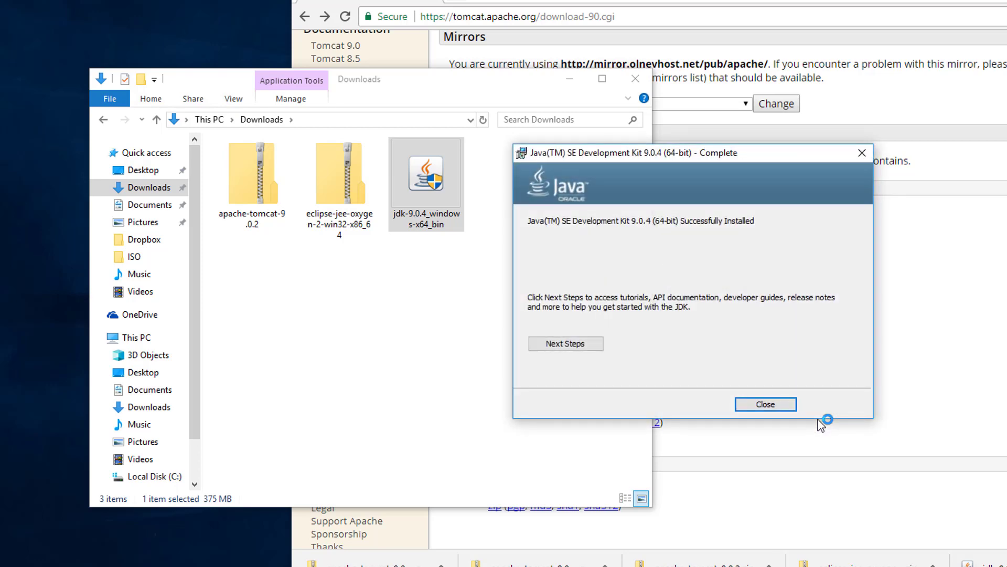
click(765, 404)
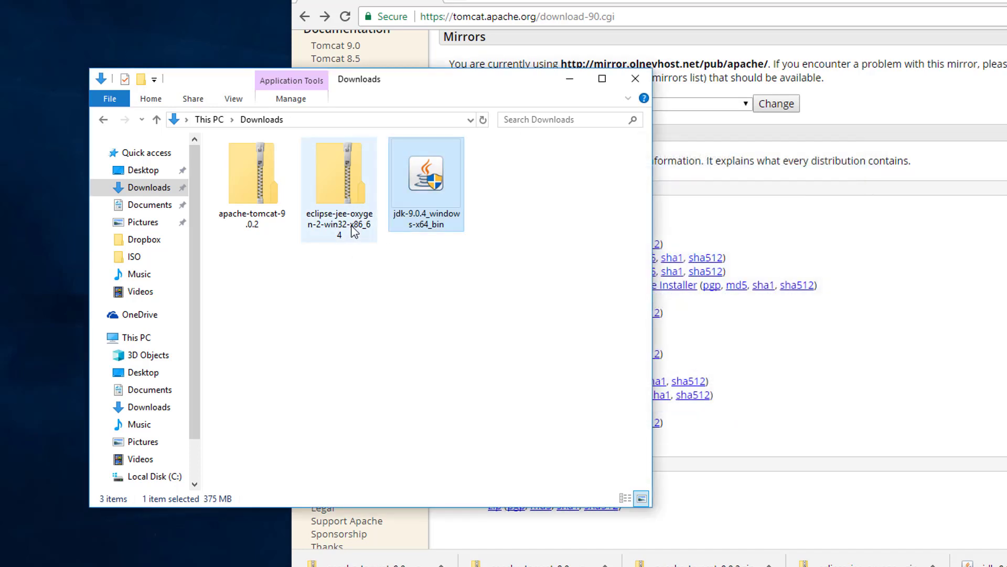
Extract All on the Eclipse zip, keeping the suggested destination folder
right_click(336, 190)
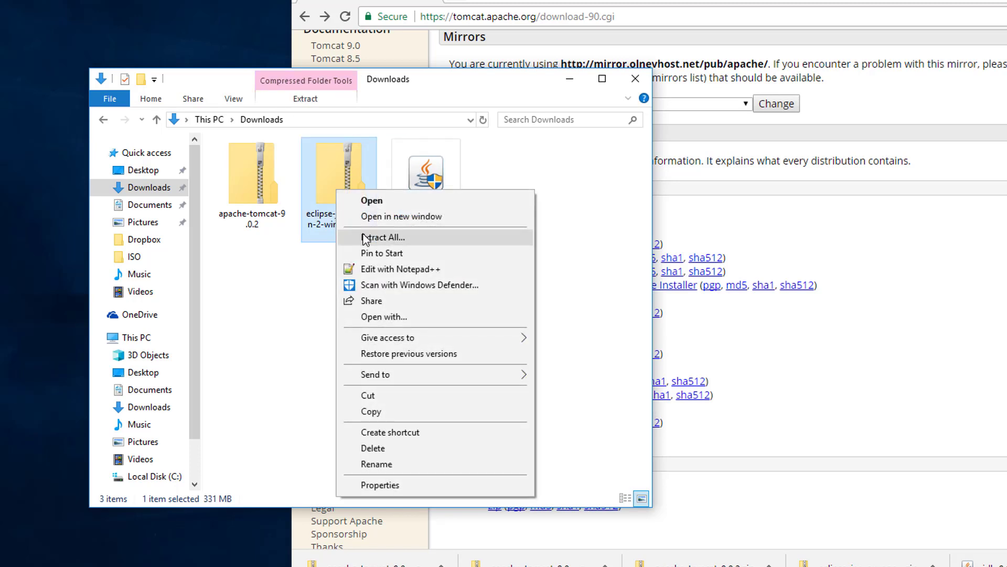
click(383, 237)
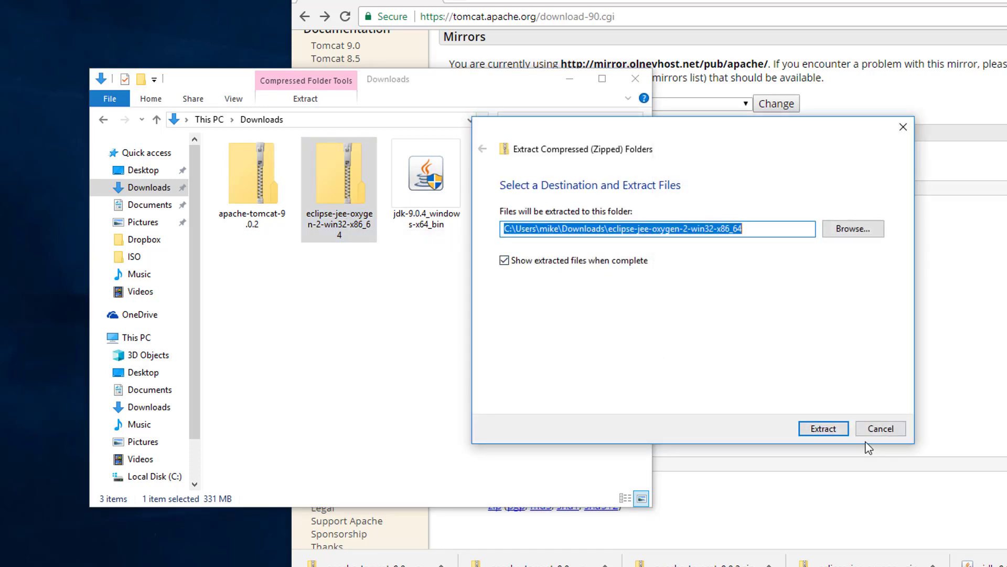
click(835, 428)
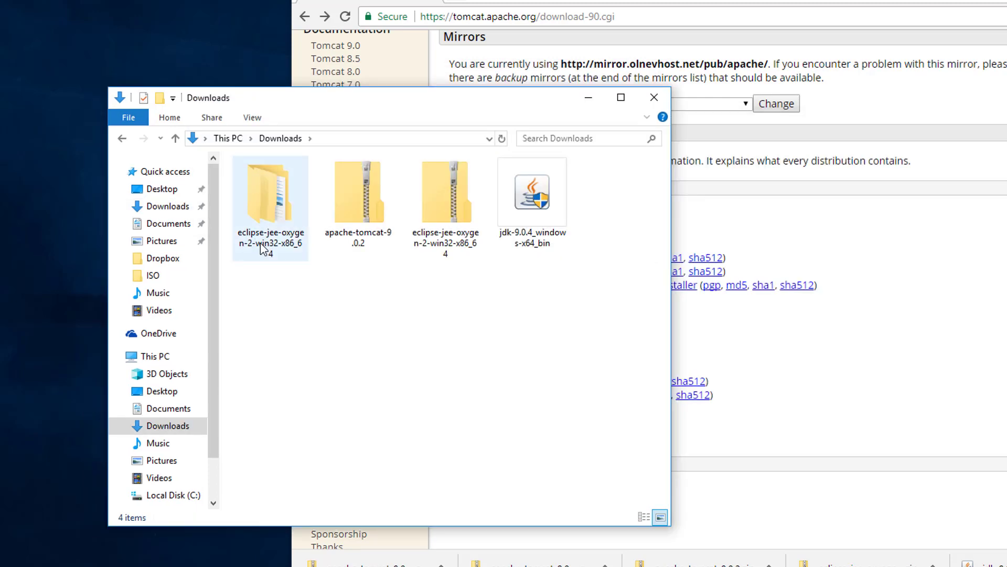
Rename the inner extracted eclipse folder to eclipse-oxygen
double_click(263, 248)
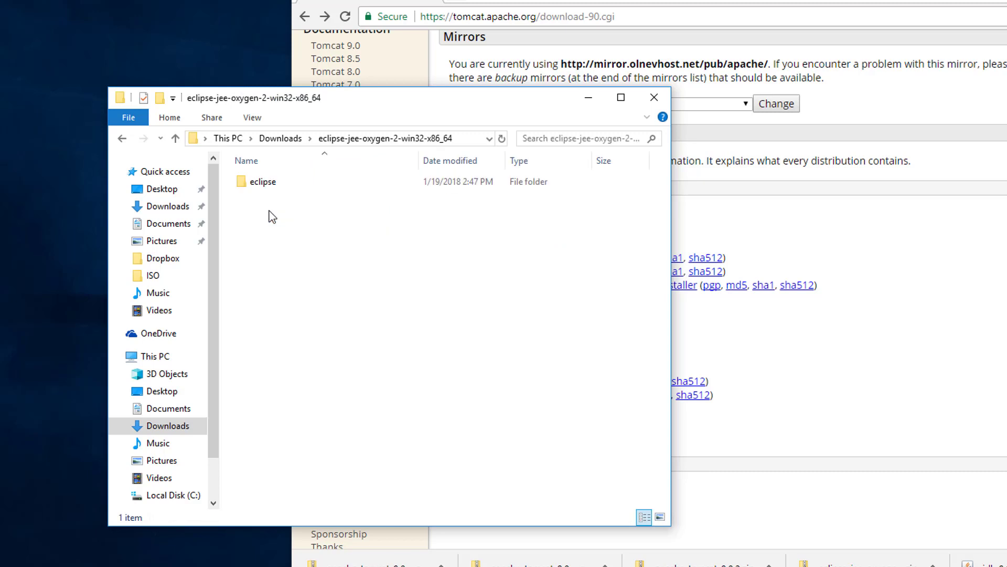
double_click(266, 183)
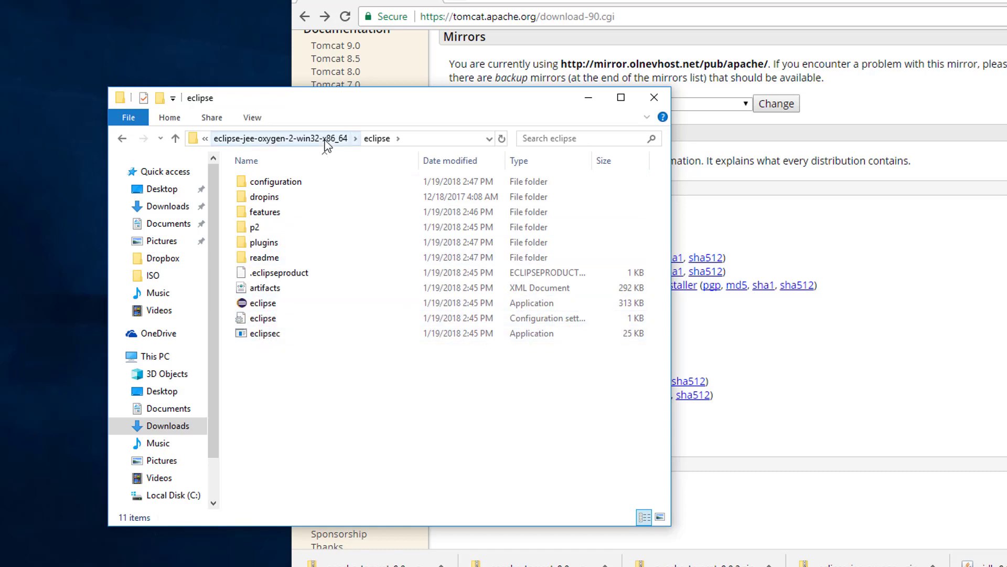
click(324, 140)
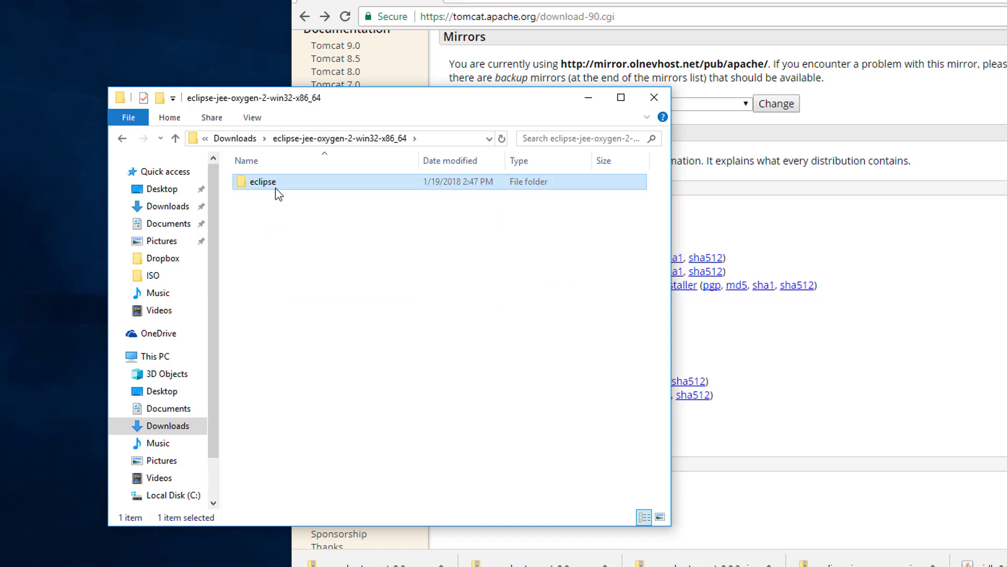
click(235, 138)
double_click(263, 220)
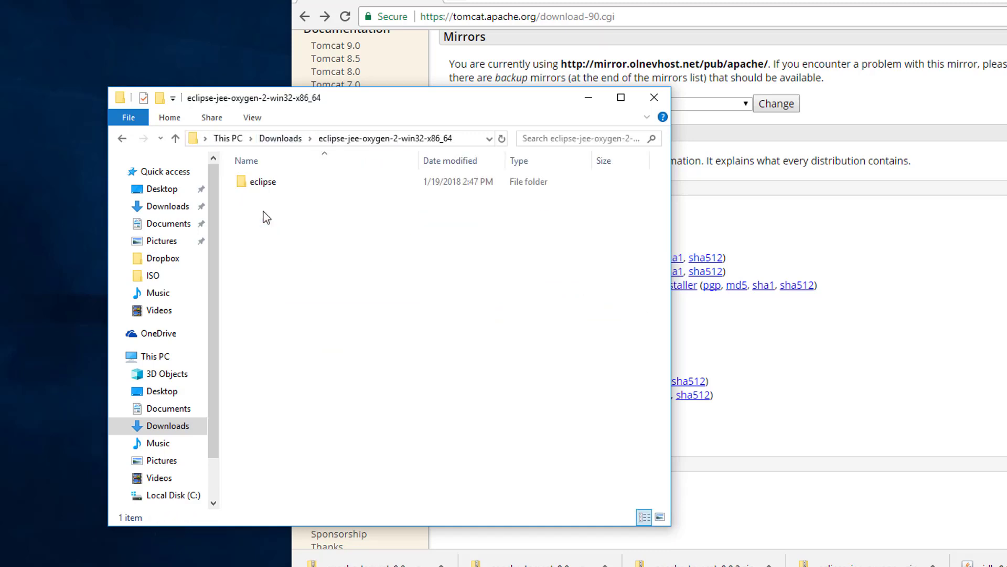
click(265, 184)
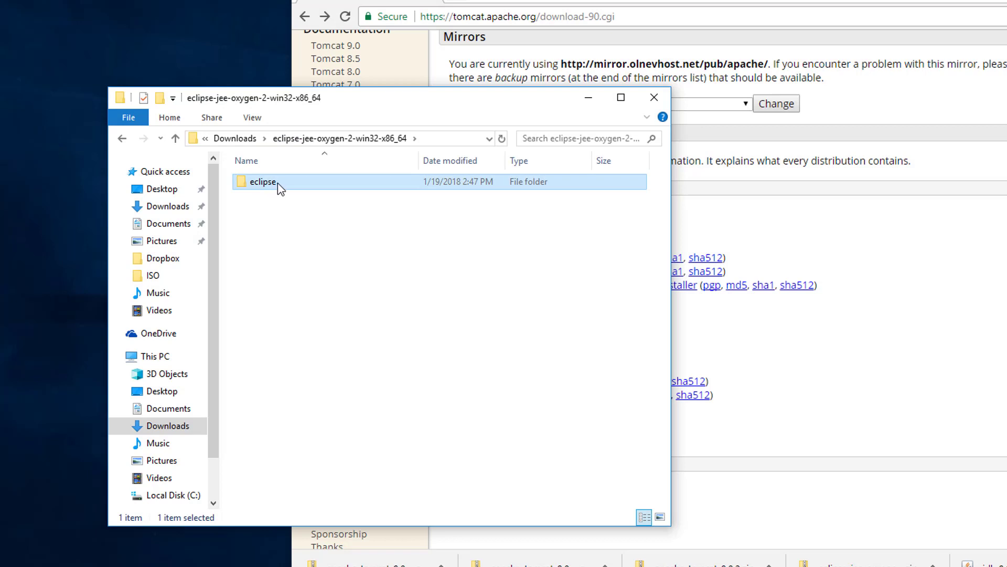
click(278, 183)
click(289, 182)
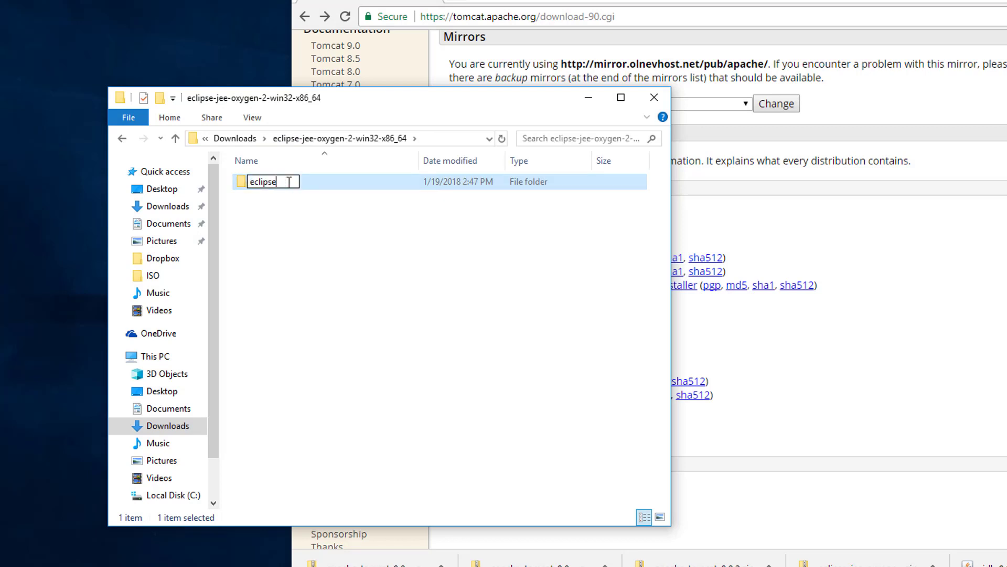
text(ocygen)
click(278, 187)
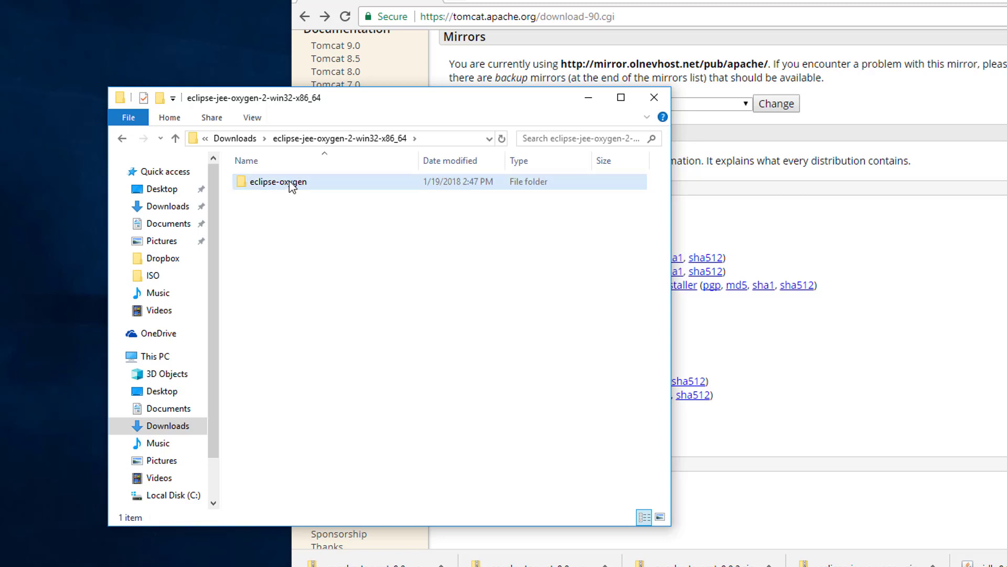
Move the eclipse-oxygen folder into Documents and open Documents to confirm
double_click(289, 180)
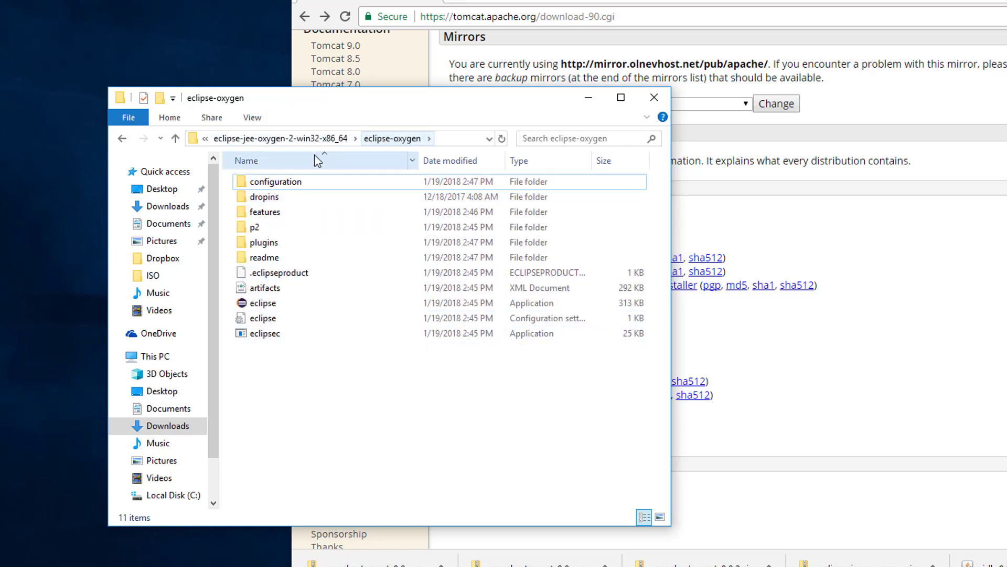
click(294, 139)
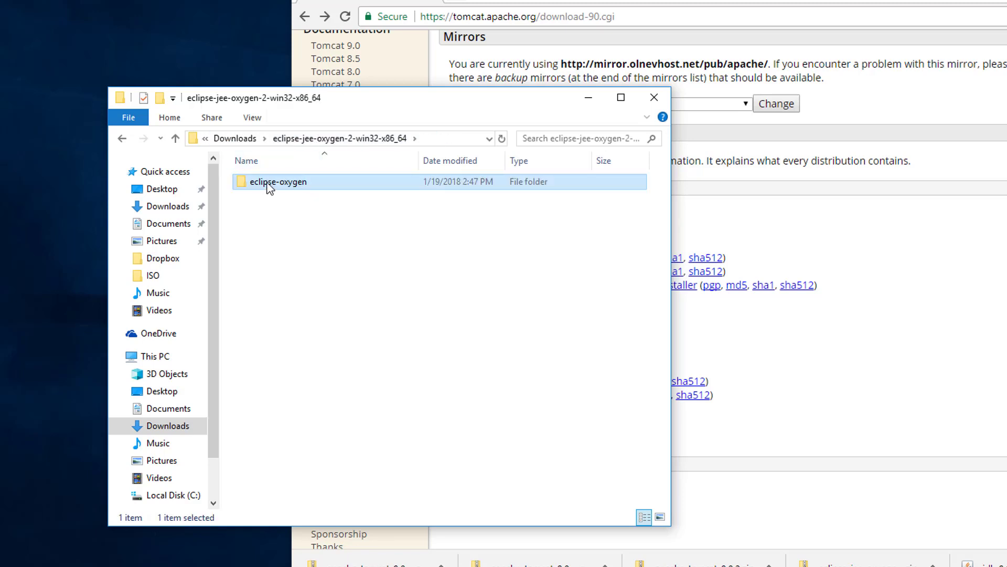
click(267, 182)
click(270, 207)
click(244, 181)
drag(220, 199, 171, 224)
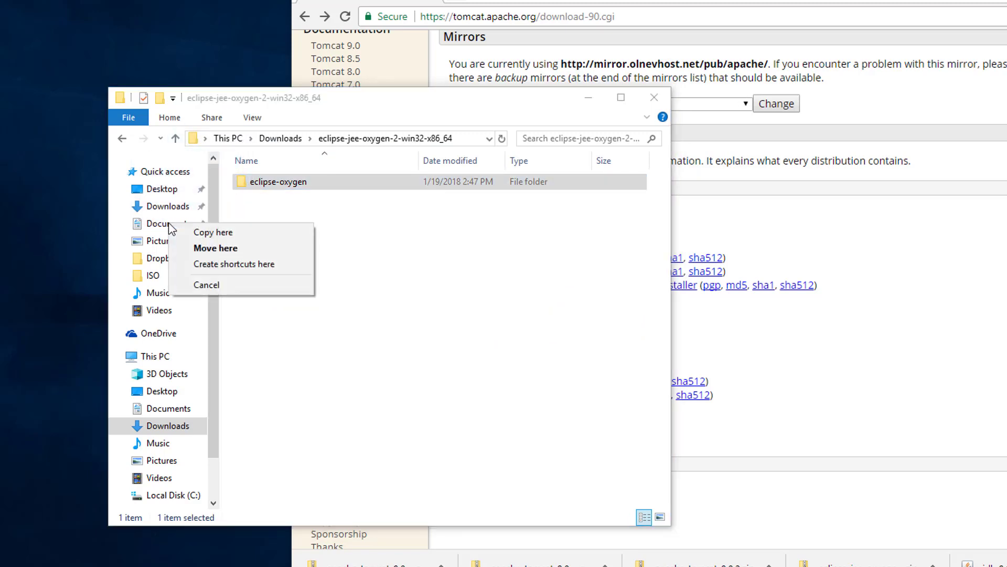
click(209, 249)
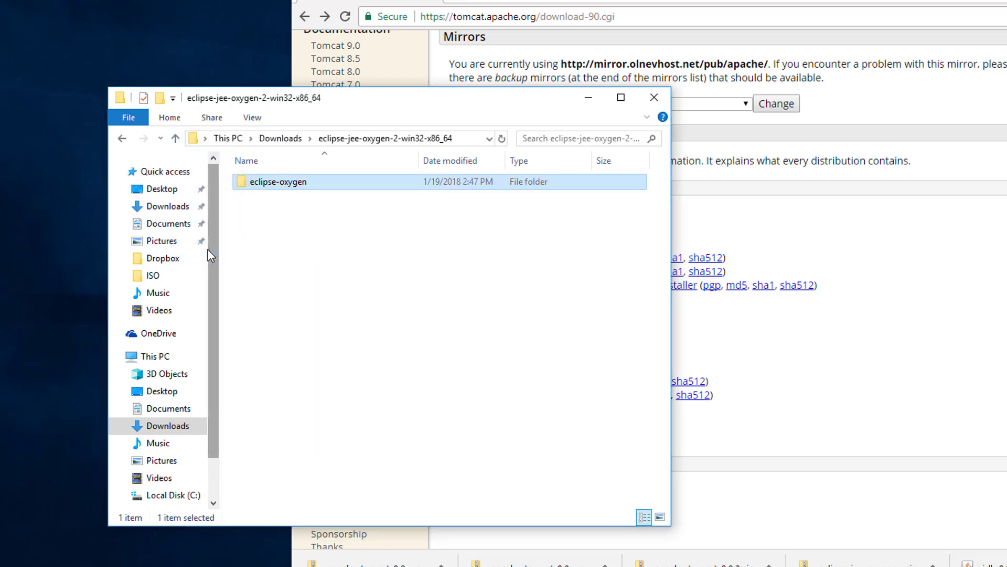
click(172, 225)
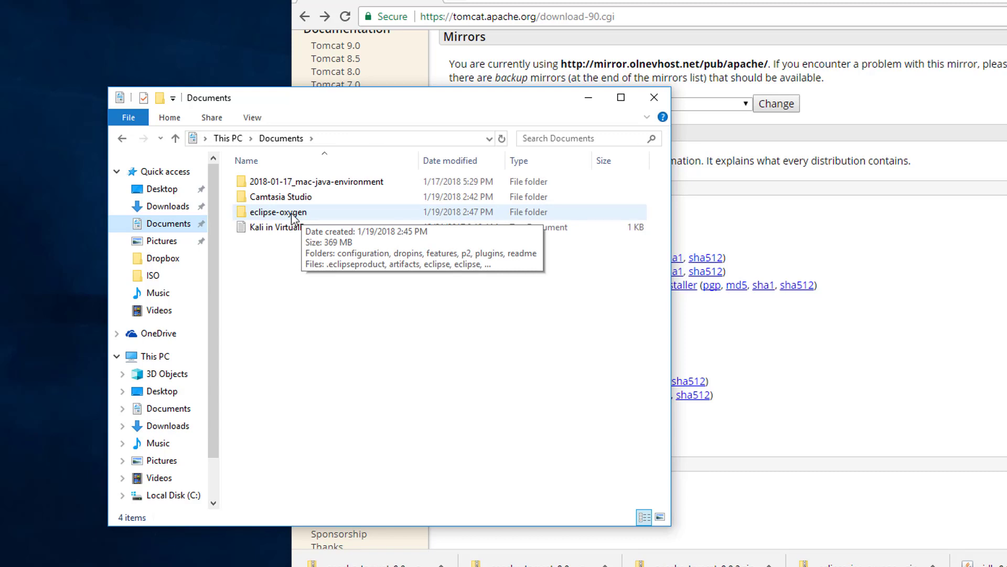
Add an eclipse-projects folder in Documents and sort the list by name
right_click(265, 279)
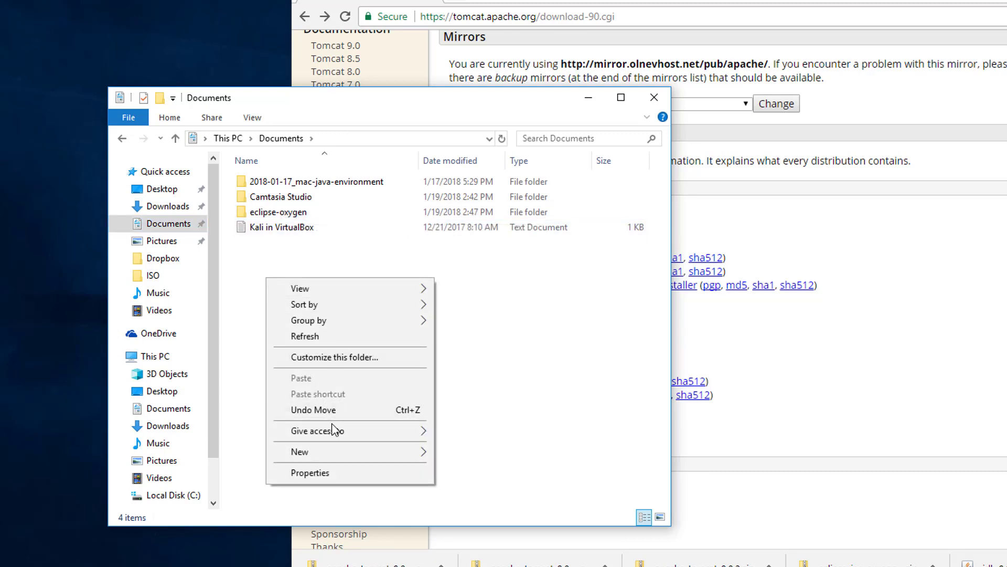
mouse_move(335, 452)
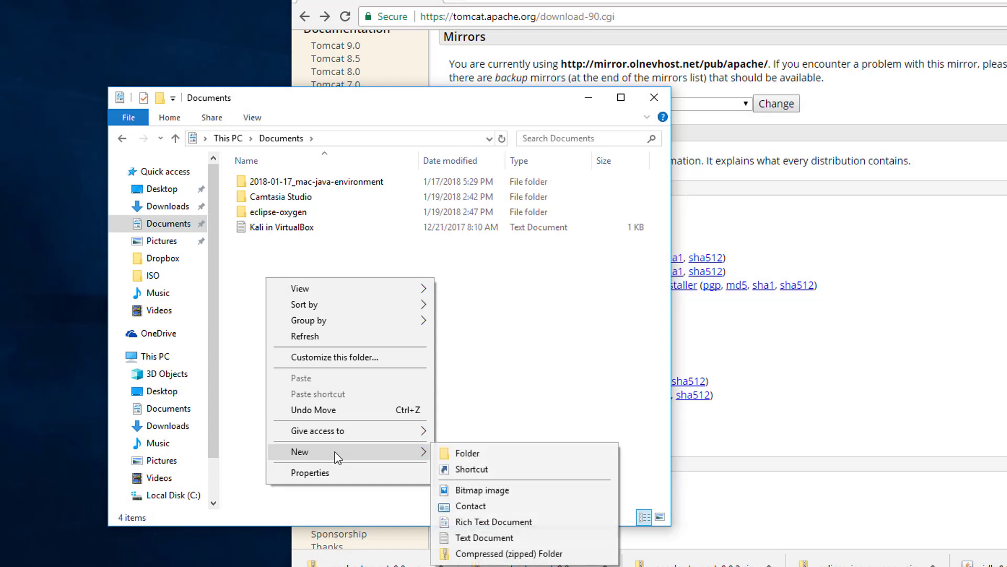
click(470, 460)
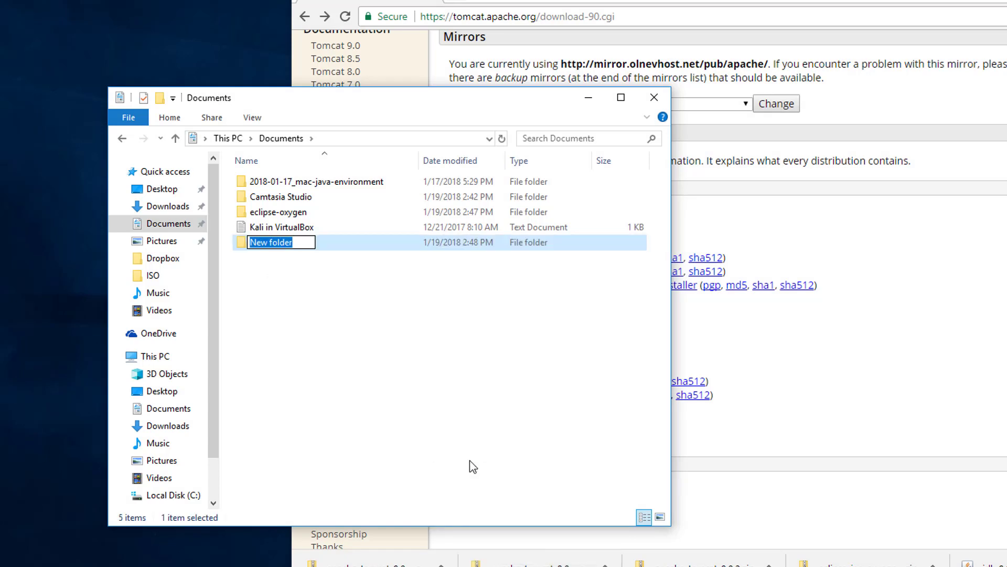
text(ec)
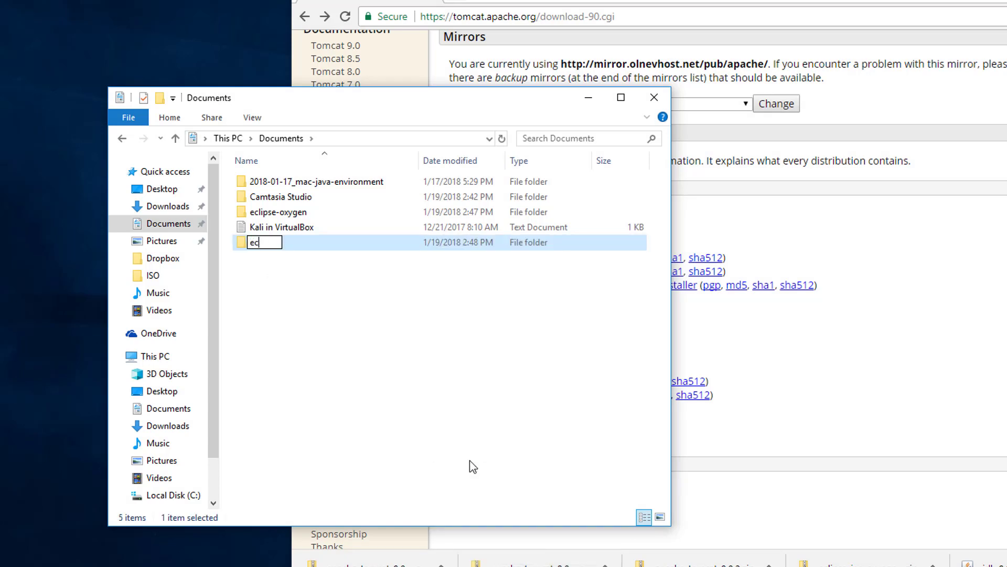
text(clip)
text(se-por)
key(BackSpace)
key(BackSpace)
text(rojects)
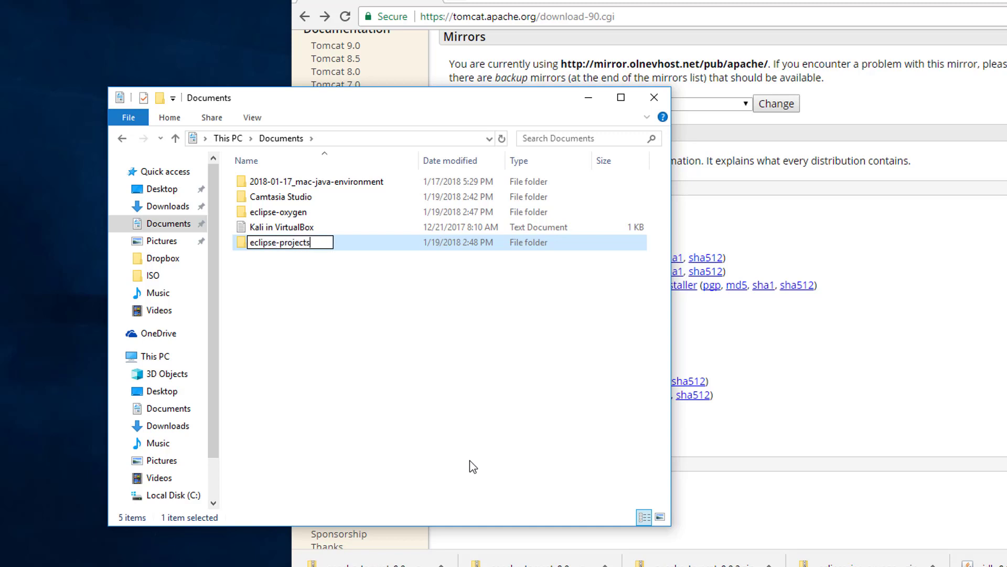
key(Return)
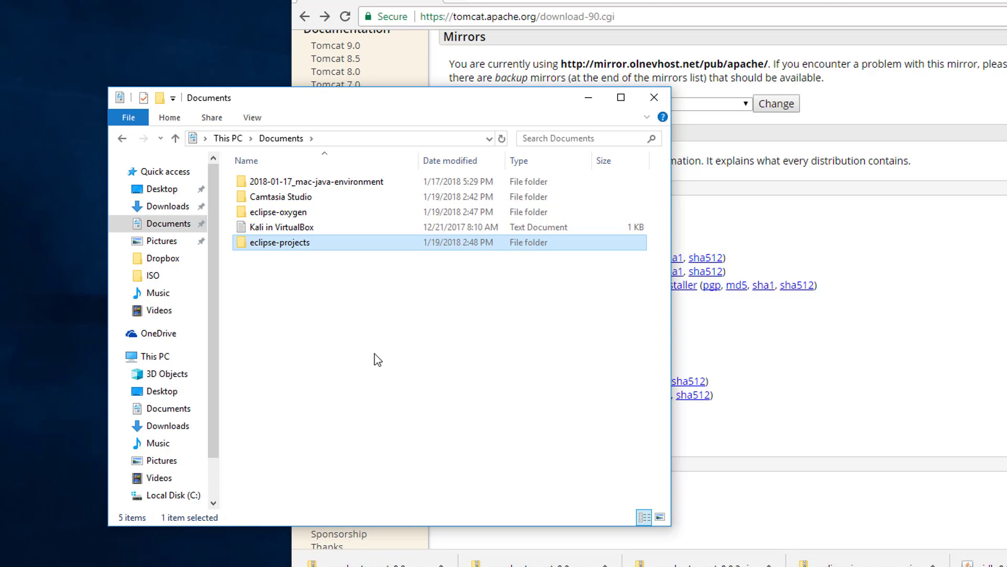
click(361, 314)
click(337, 163)
click(339, 163)
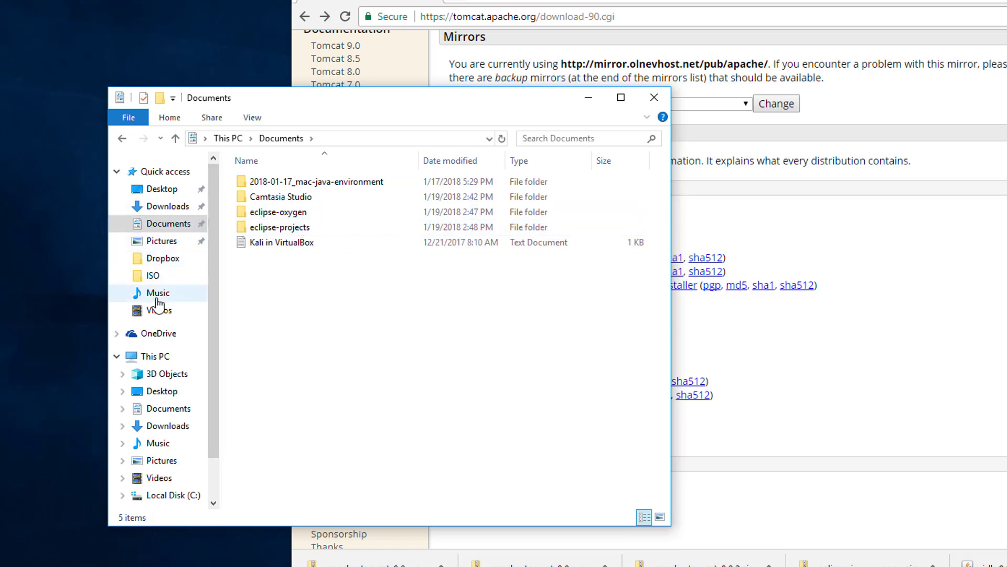
Extract the apache-tomcat-9.0.2 zip into Downloads
click(165, 207)
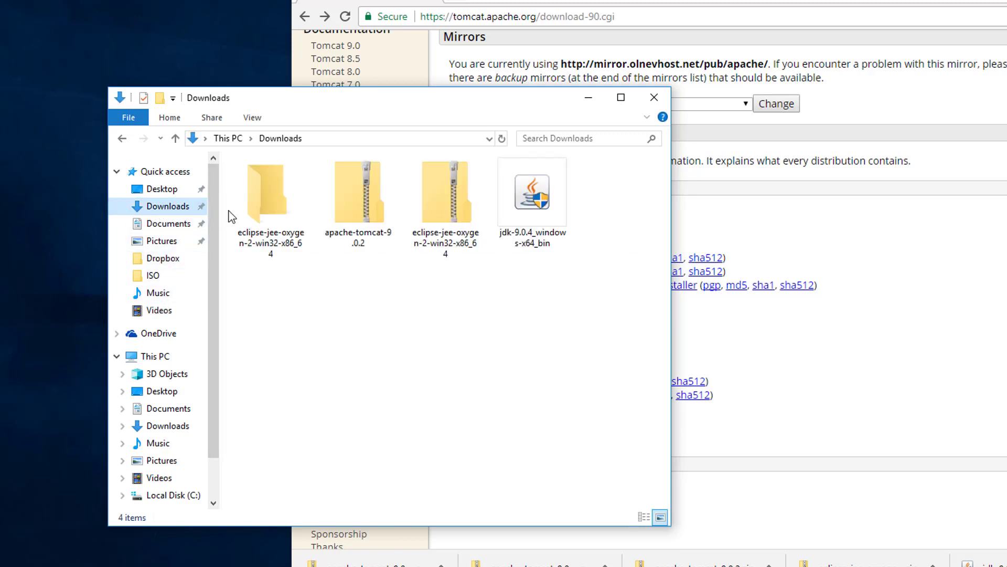
right_click(362, 211)
click(387, 258)
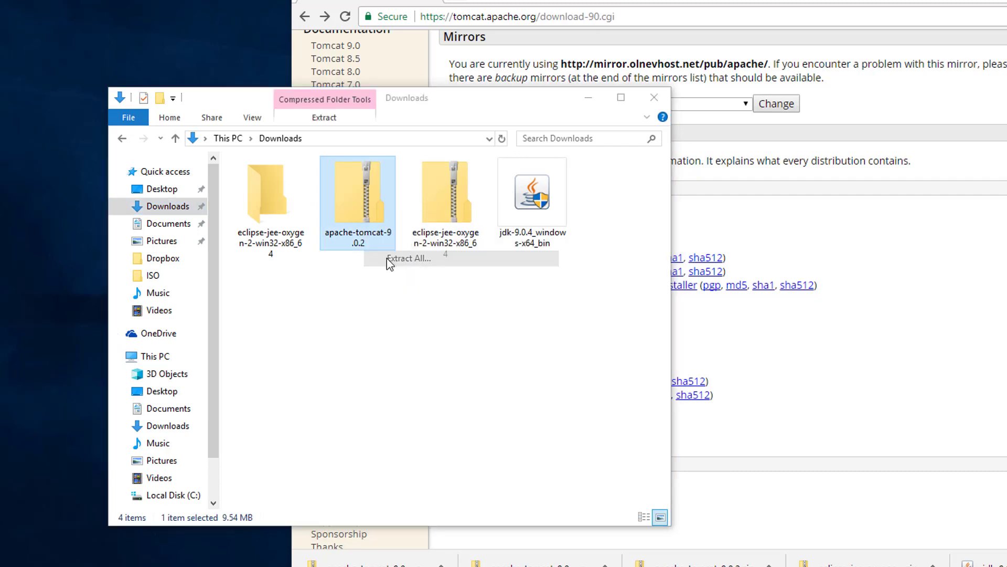
click(832, 428)
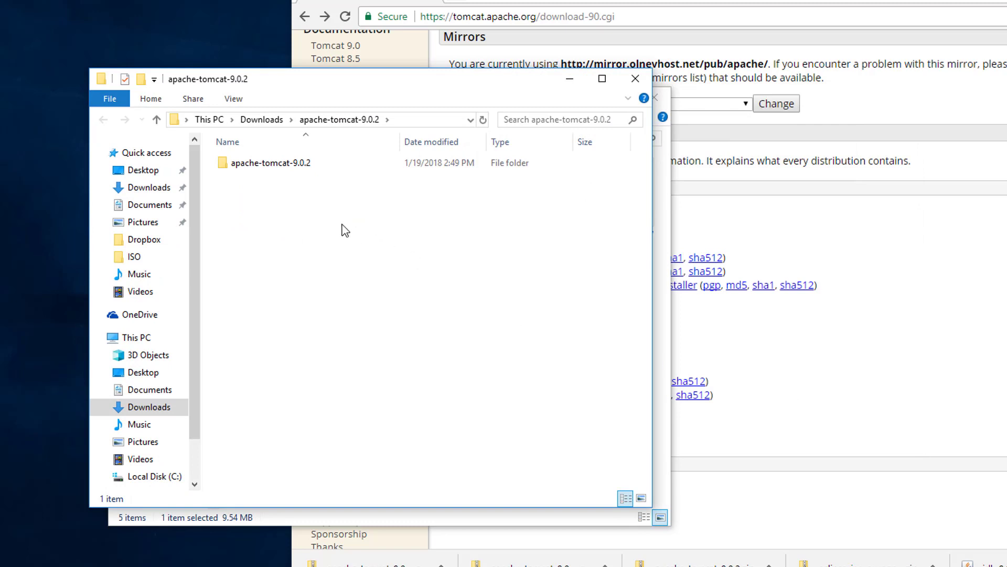
Move the inner apache-tomcat-9.0.2 folder into Documents and check its contents
click(261, 120)
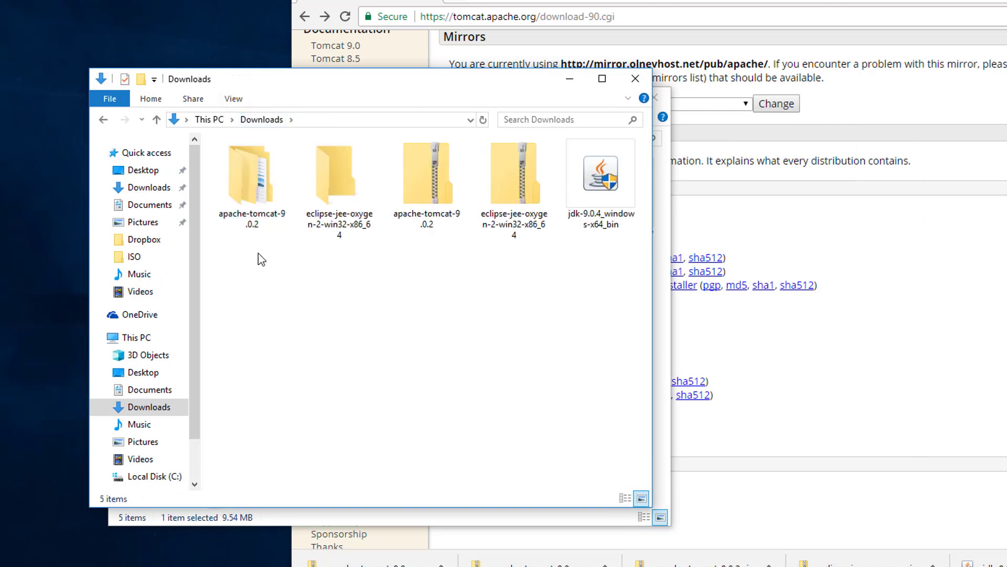
double_click(259, 209)
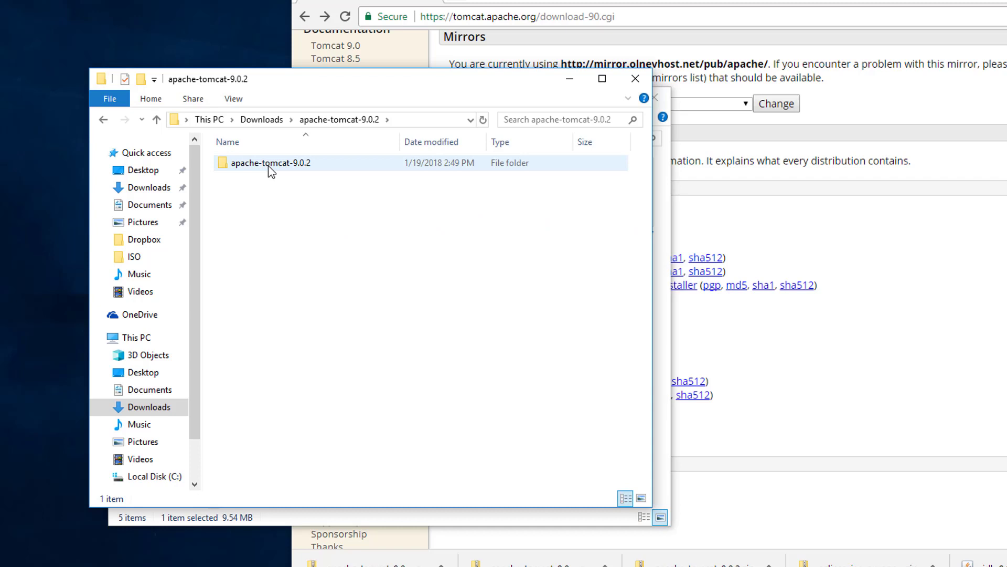
double_click(268, 163)
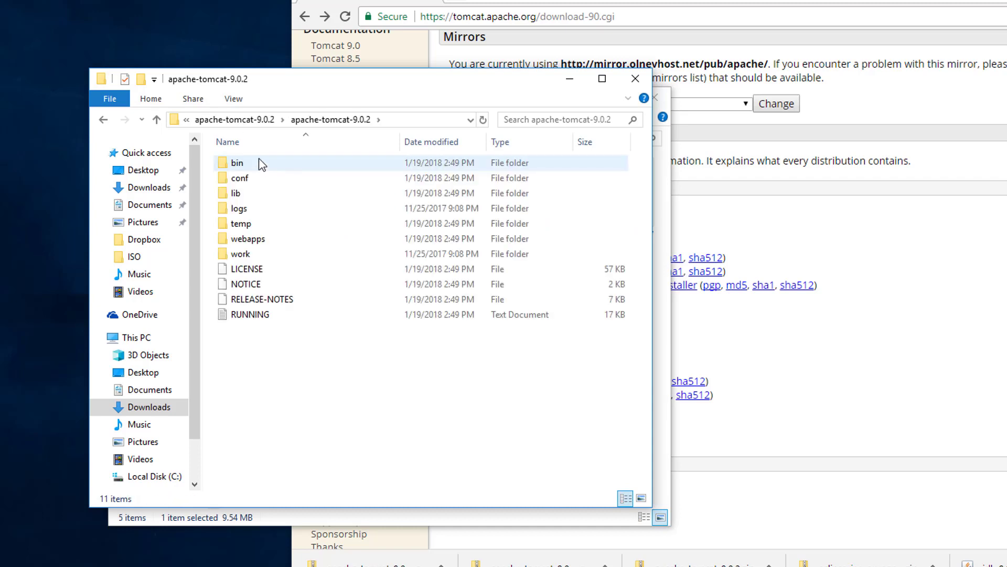
click(265, 120)
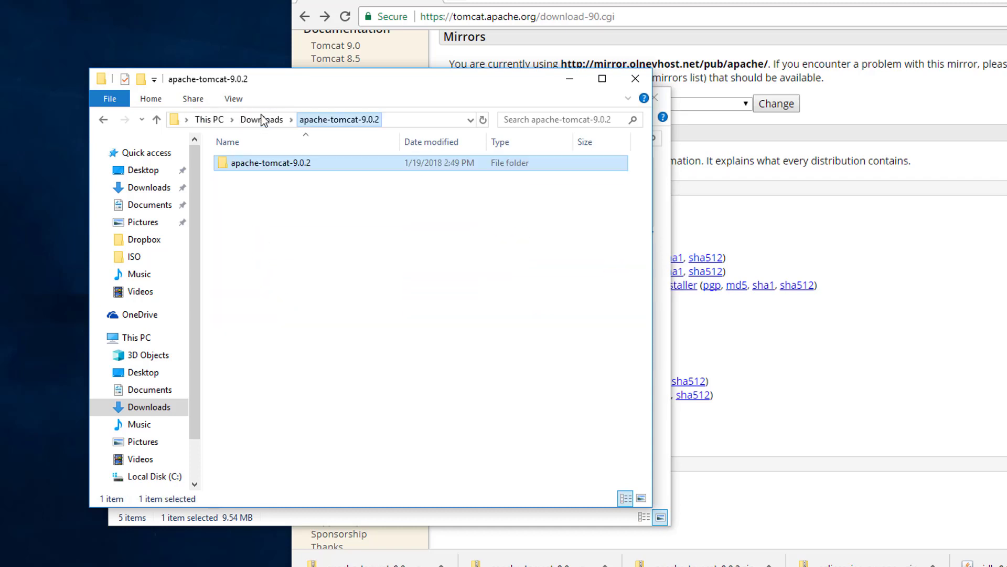
click(277, 120)
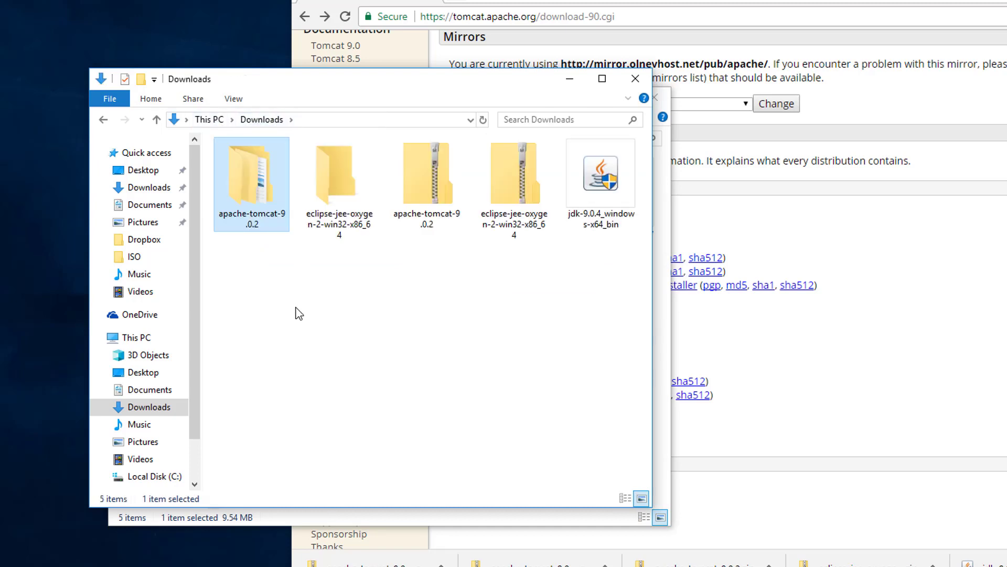
double_click(253, 193)
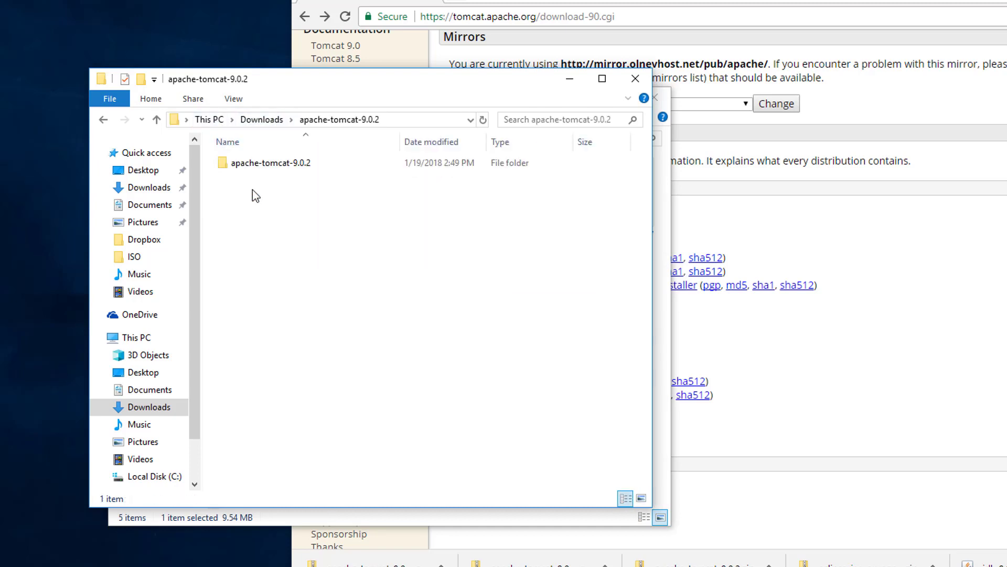
drag(268, 166, 155, 210)
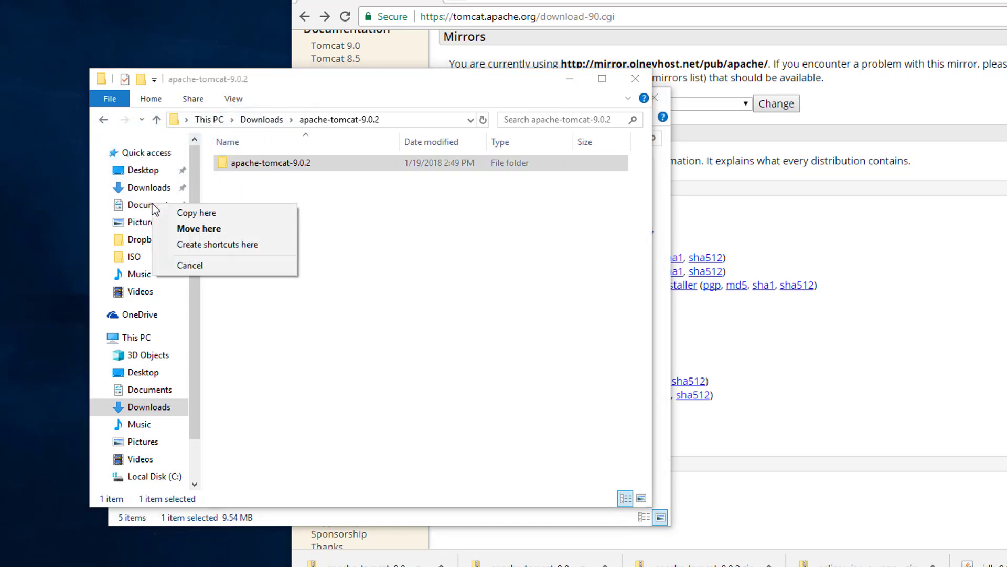
click(167, 227)
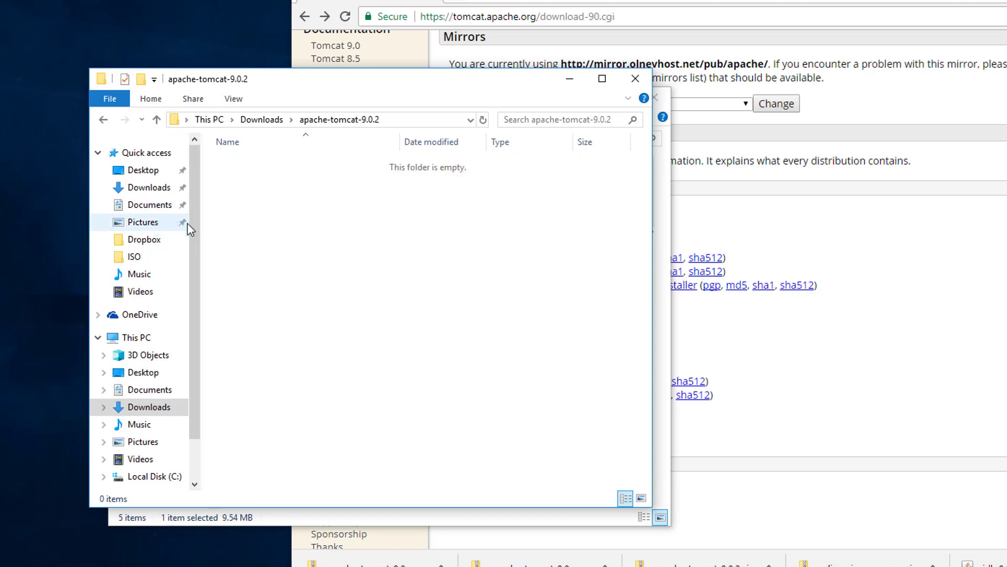
click(154, 208)
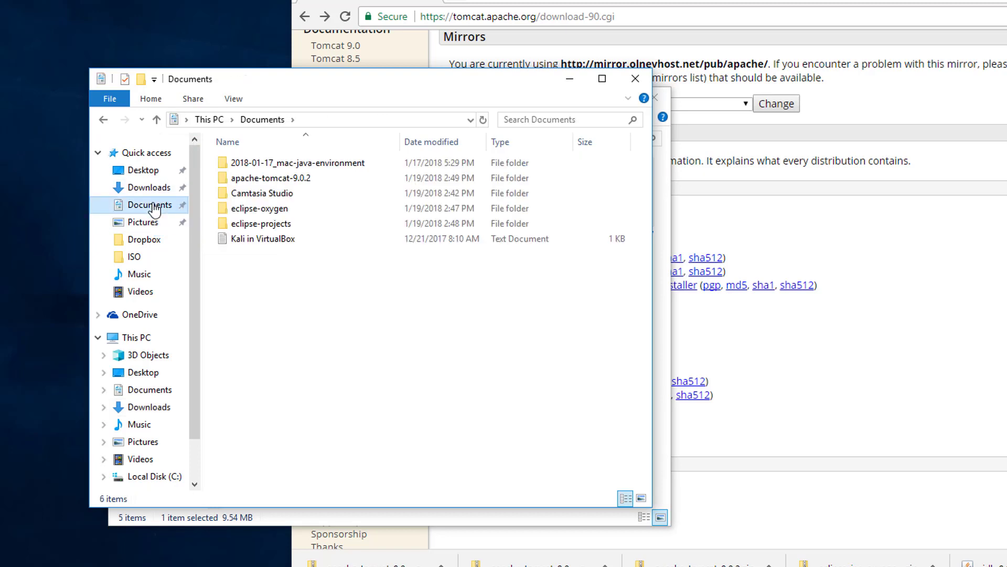
double_click(298, 181)
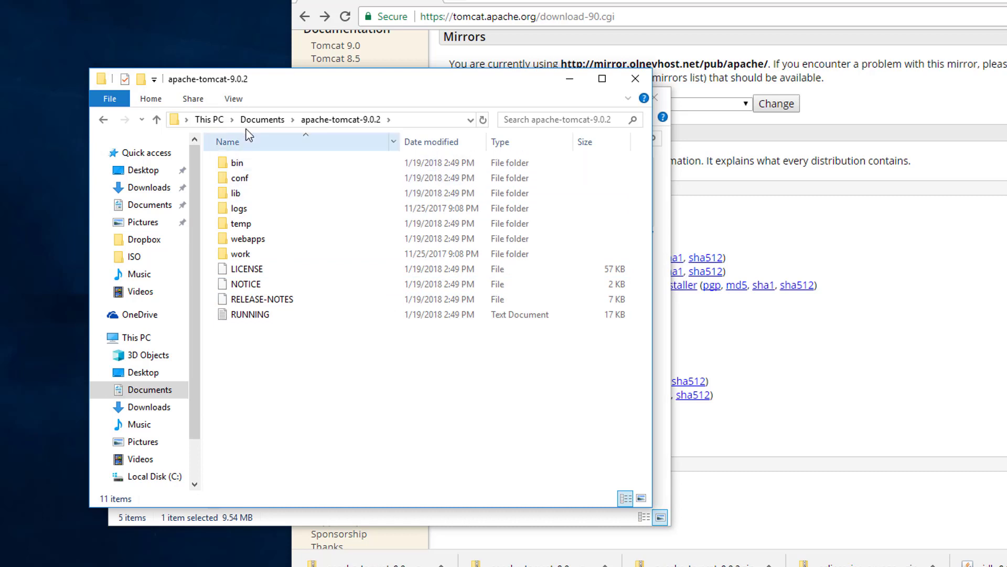
Create a desktop shortcut to eclipse.exe from eclipse-oxygen and close File Explorer
click(261, 120)
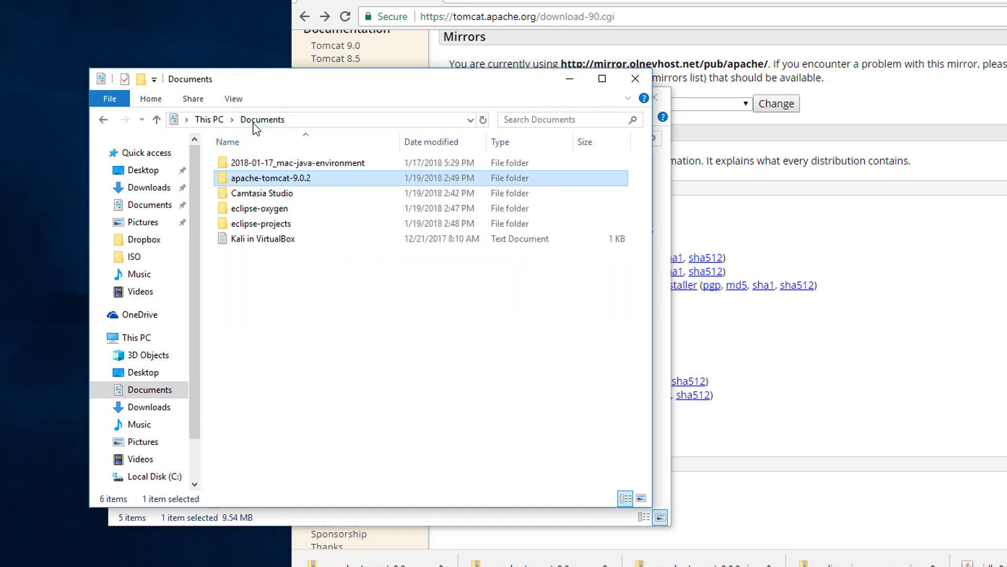
double_click(259, 209)
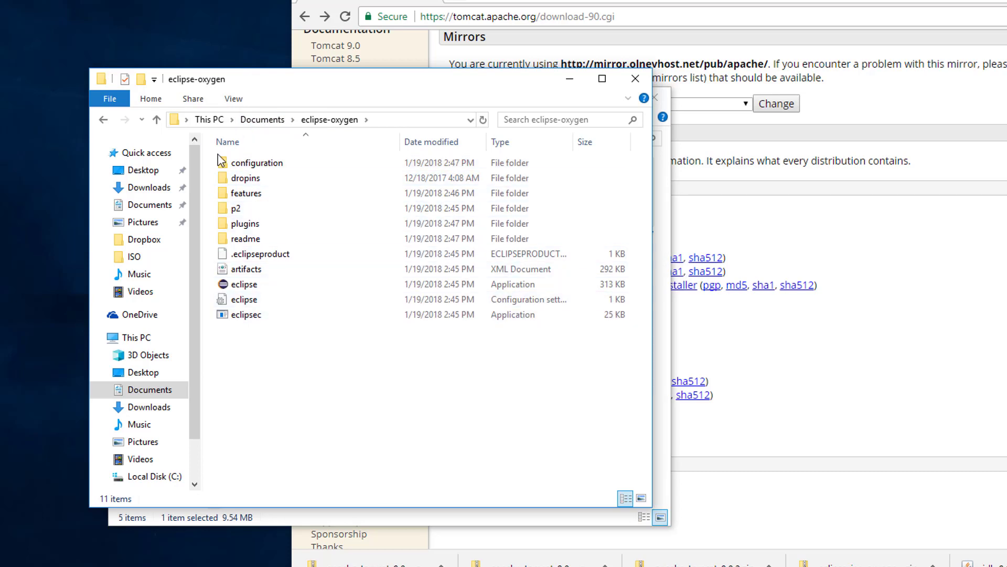
click(267, 119)
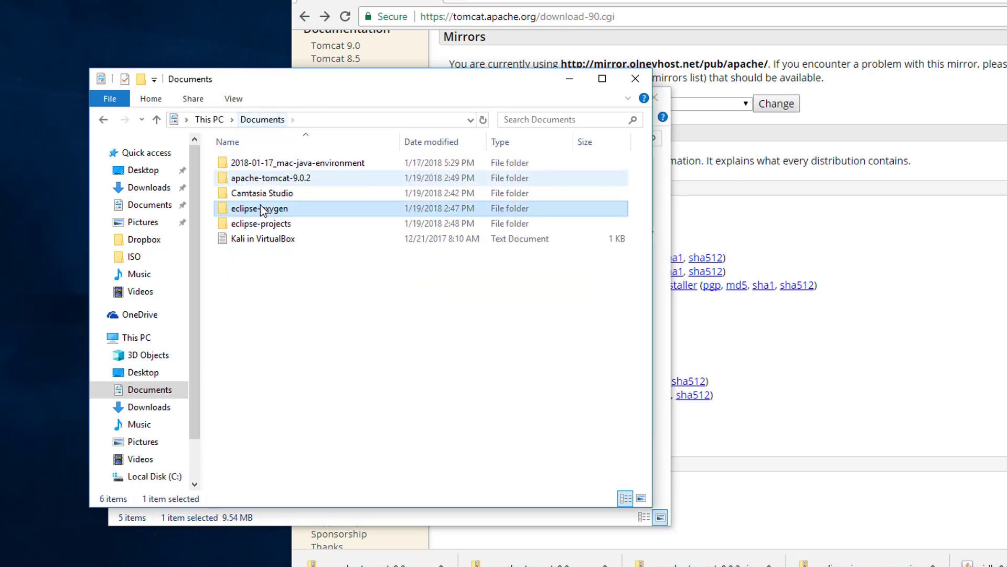
double_click(261, 225)
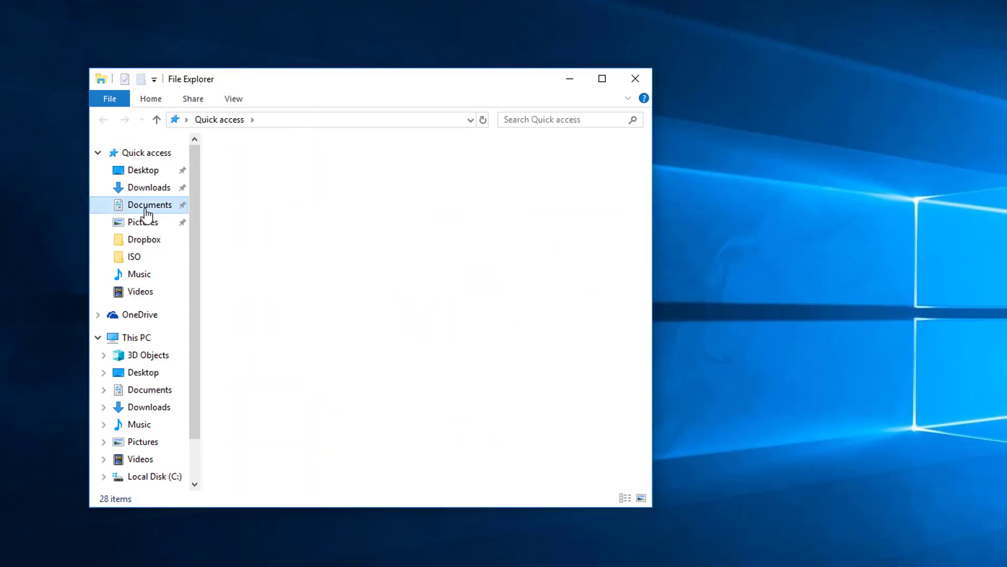
click(143, 206)
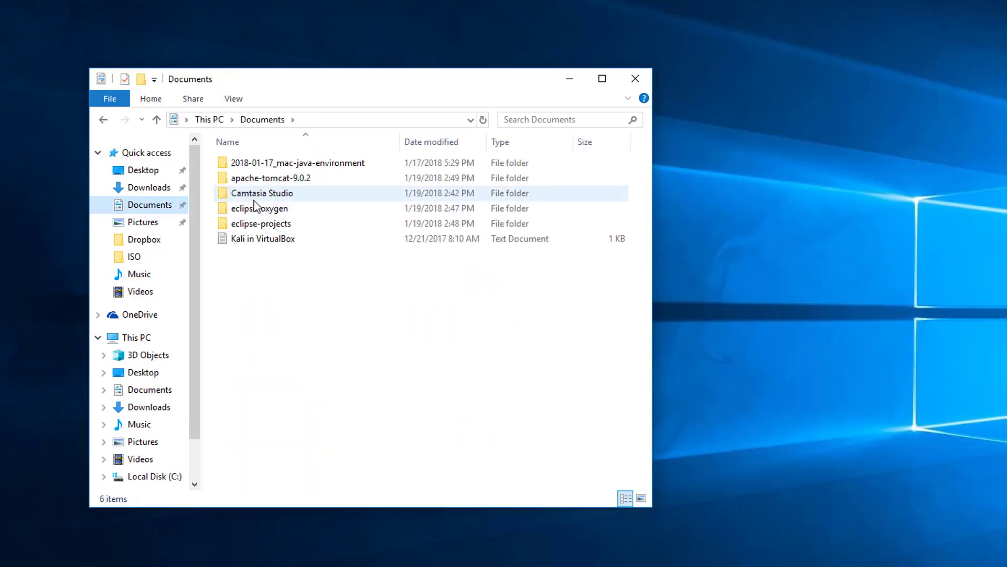
double_click(264, 210)
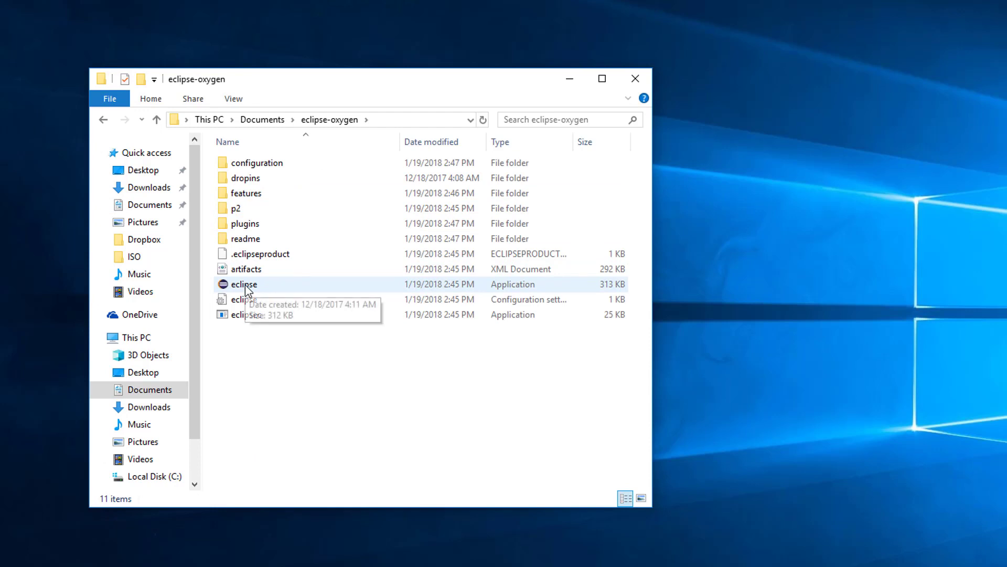
drag(245, 284, 48, 392)
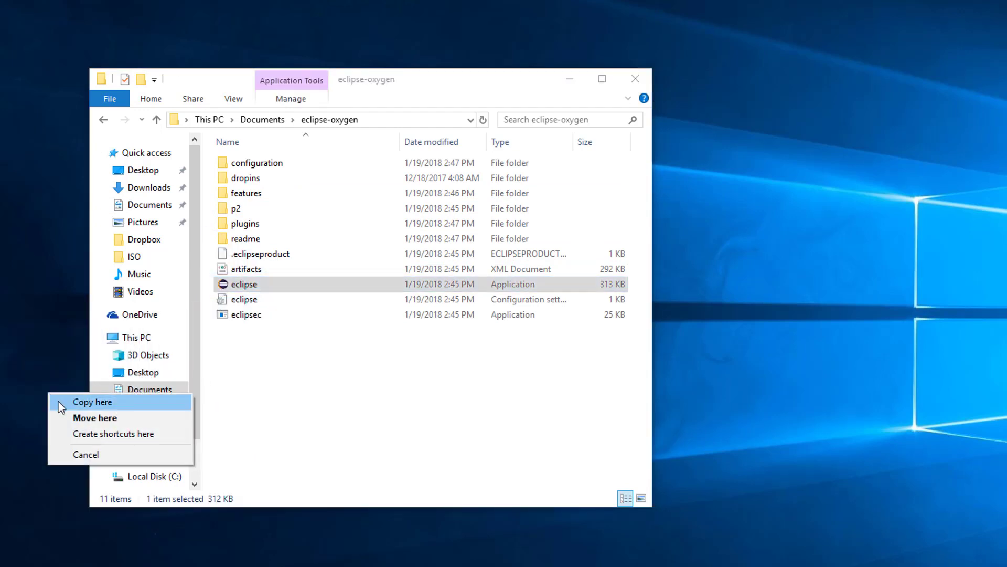
click(95, 435)
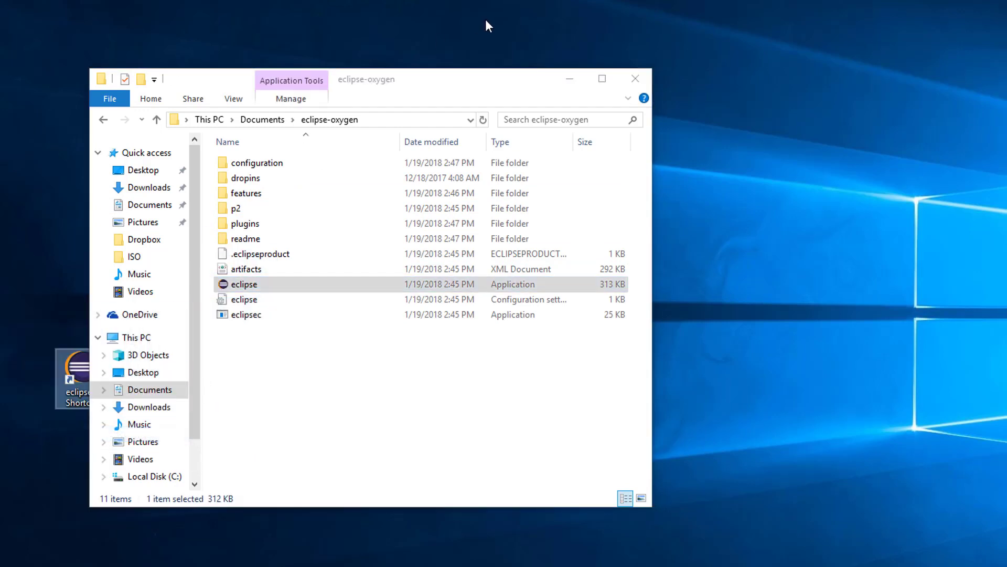
click(632, 76)
Rename the shortcut to Eclipse and place it below the Recycle Bin
key(F2)
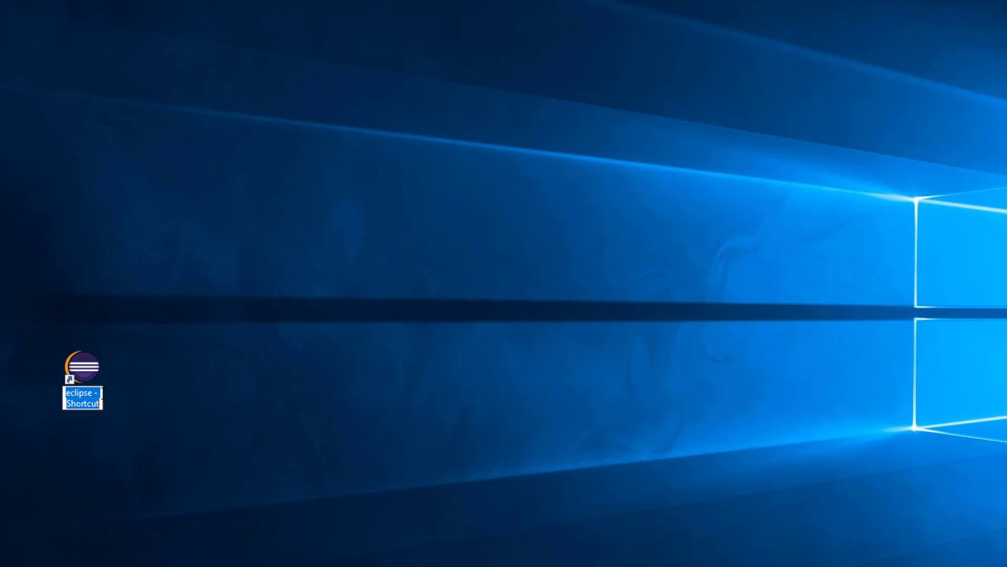
text(Eclipse)
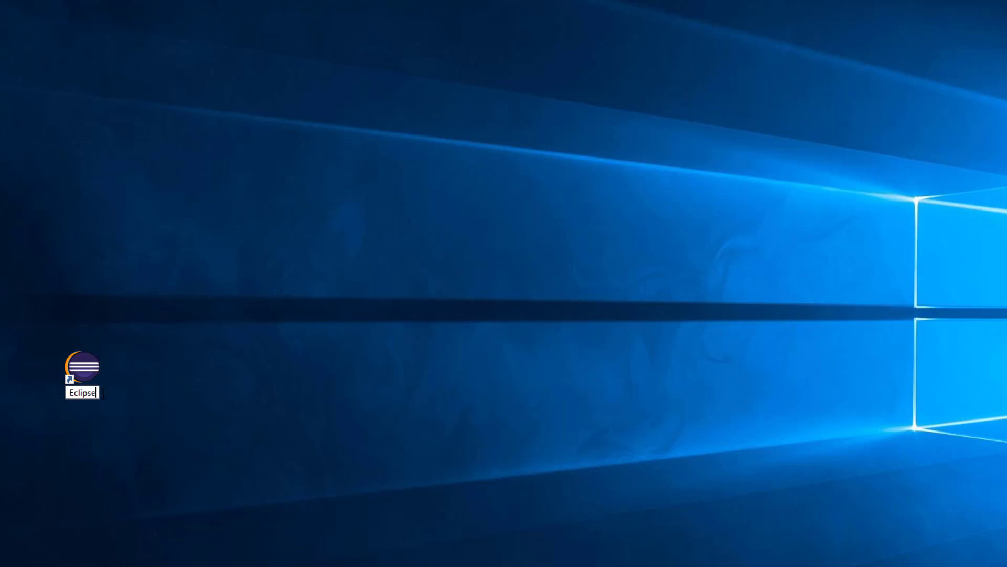
key(Return)
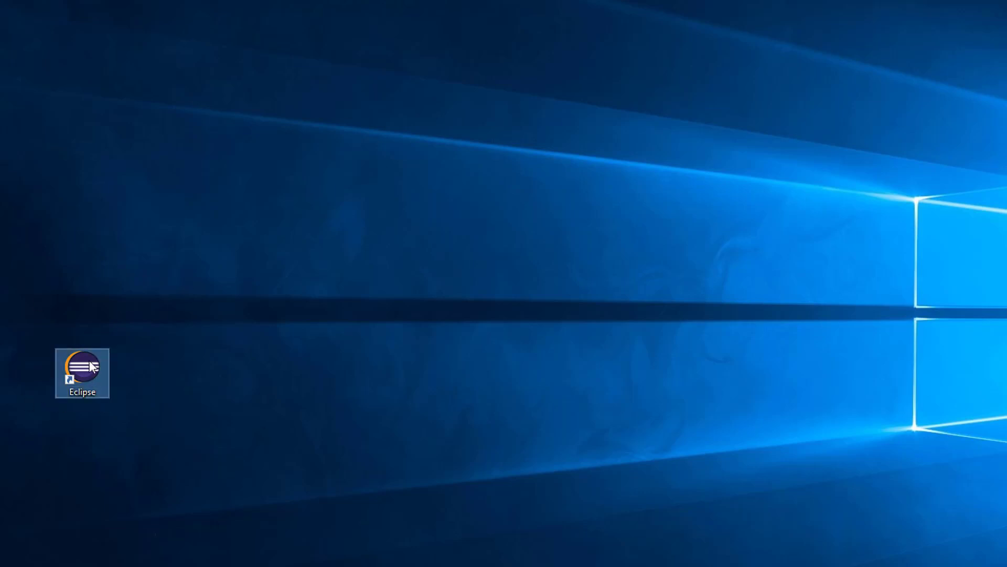
drag(89, 361, 39, 3)
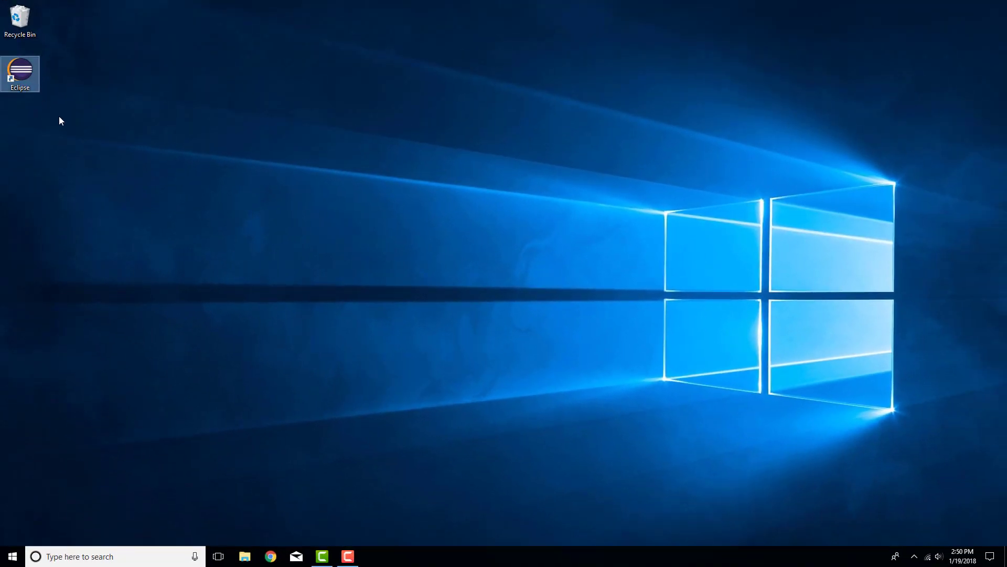
Start Eclipse from the desktop shortcut with Documents > eclipse-projects as the workspace
double_click(19, 67)
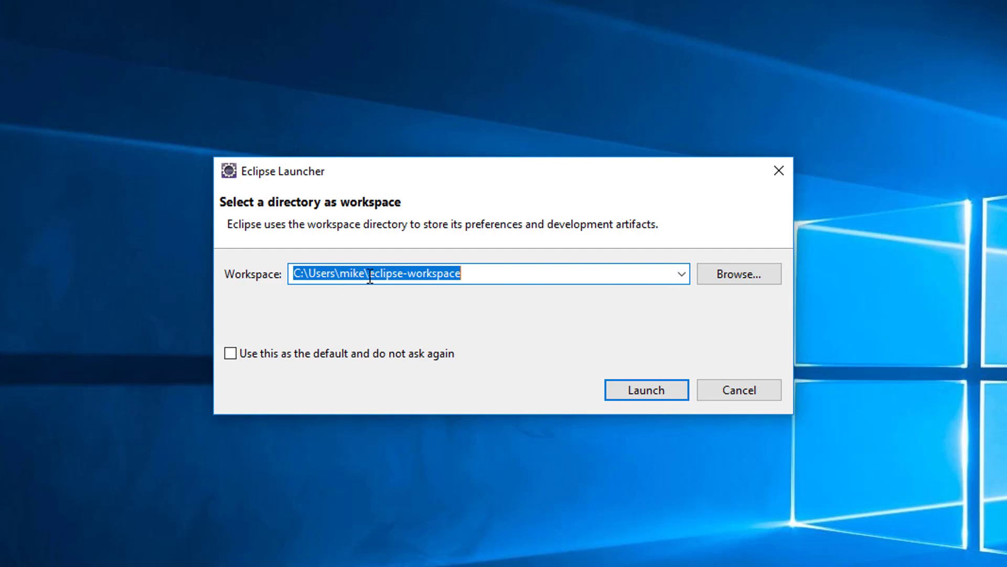
click(738, 275)
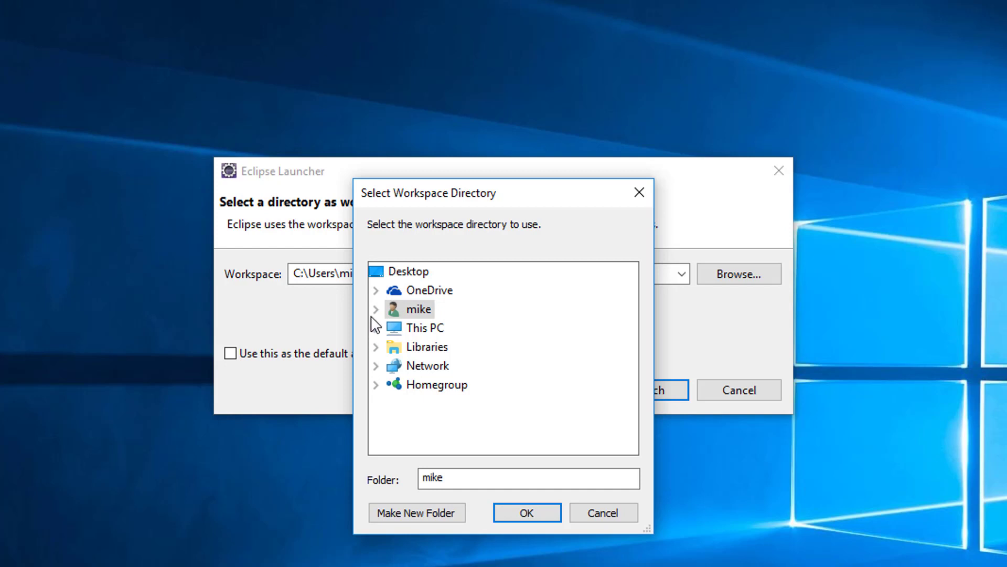
click(376, 328)
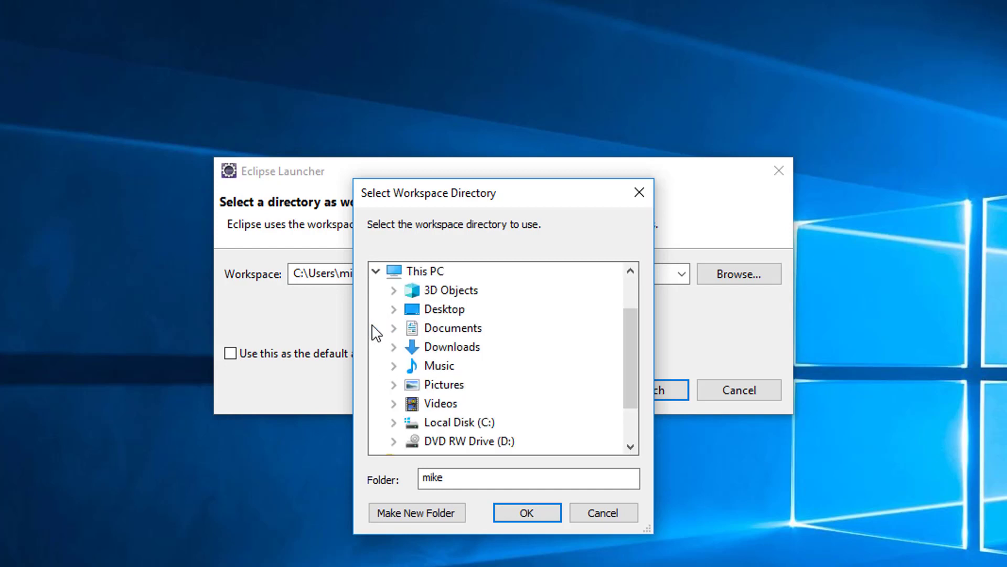
click(460, 332)
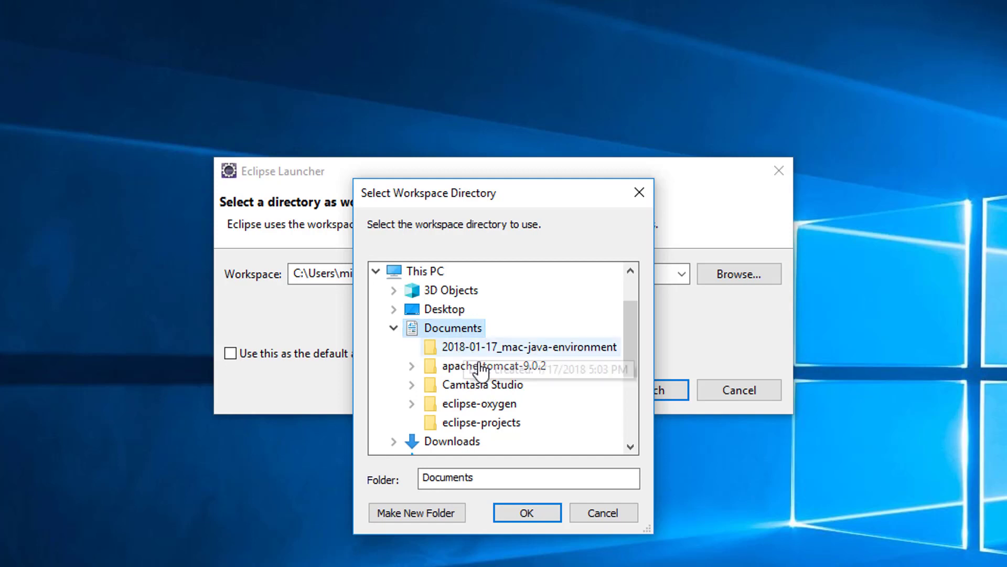
click(490, 431)
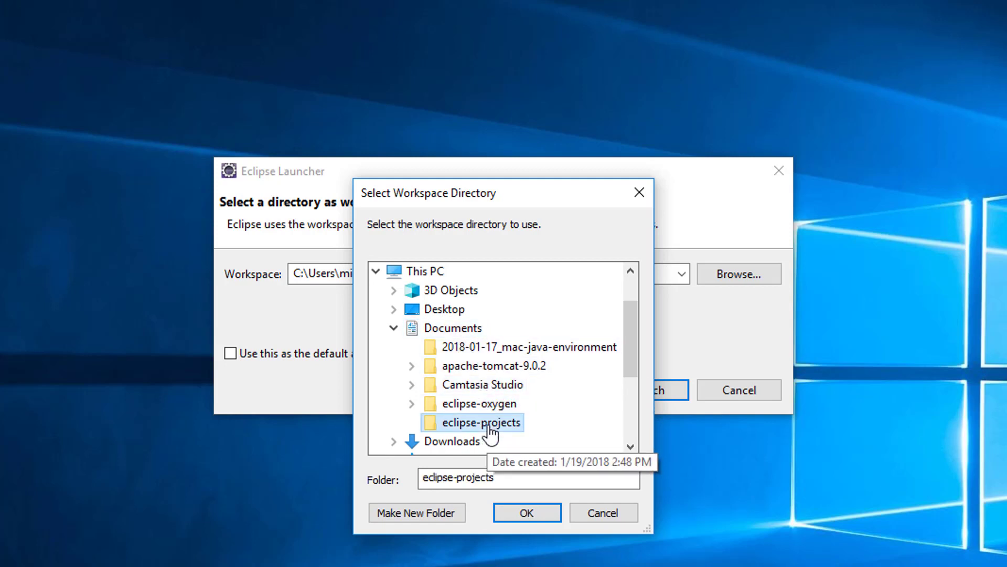
click(540, 512)
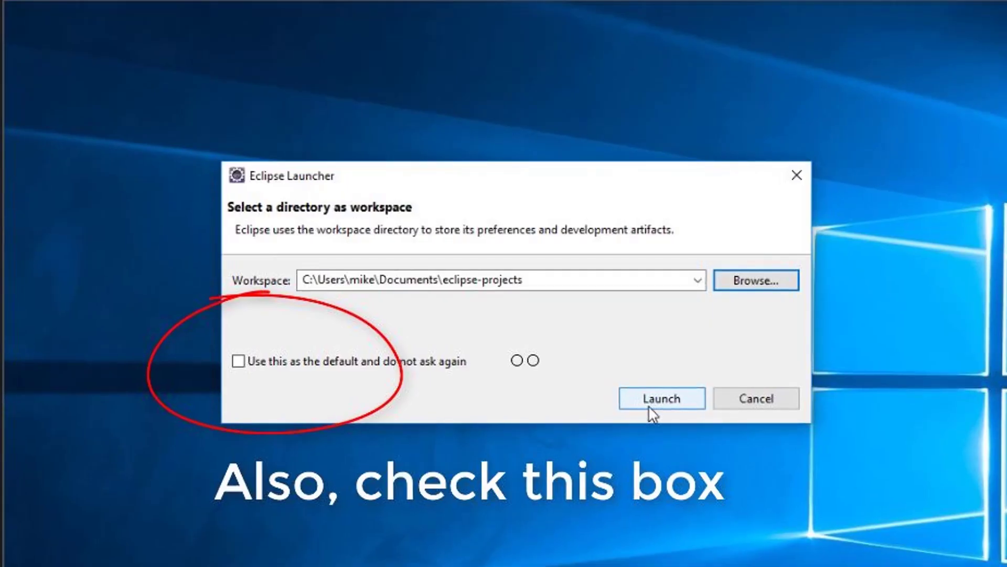
click(649, 405)
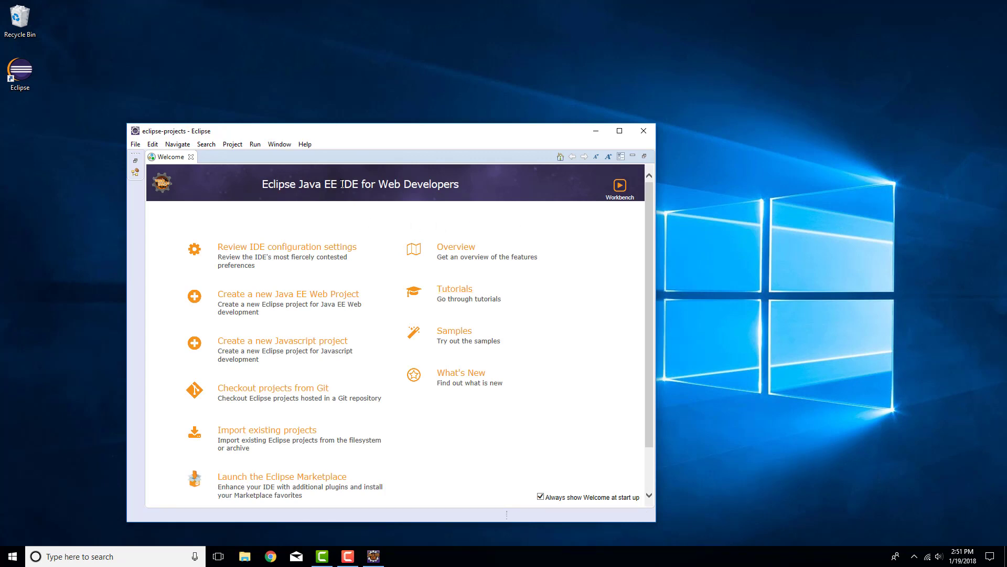
Close the Welcome page and show the empty Servers view
click(191, 156)
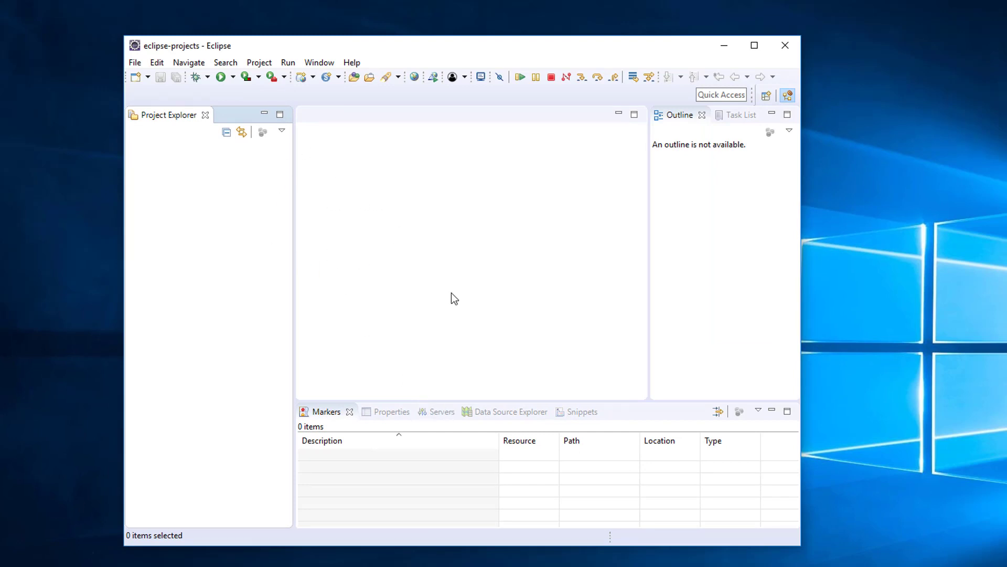
click(436, 412)
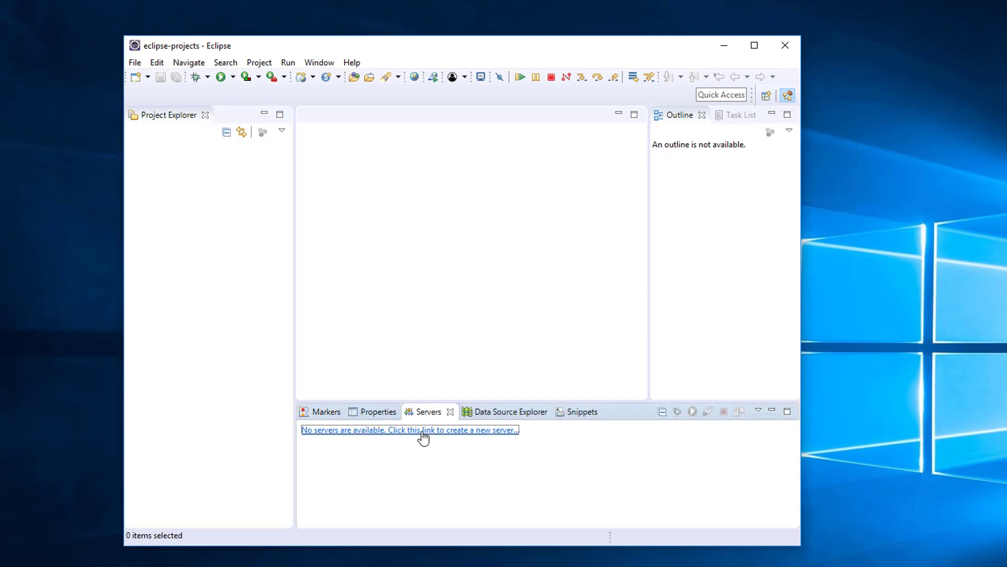
Choose Apache > Tomcat v9.0 Server in the New Server wizard and continue to the installation page
click(422, 431)
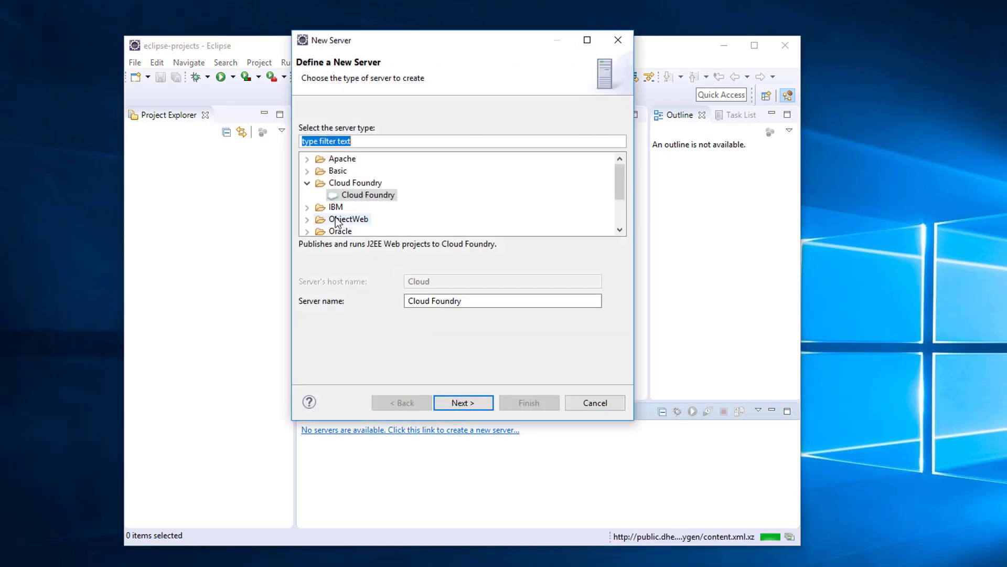
click(308, 182)
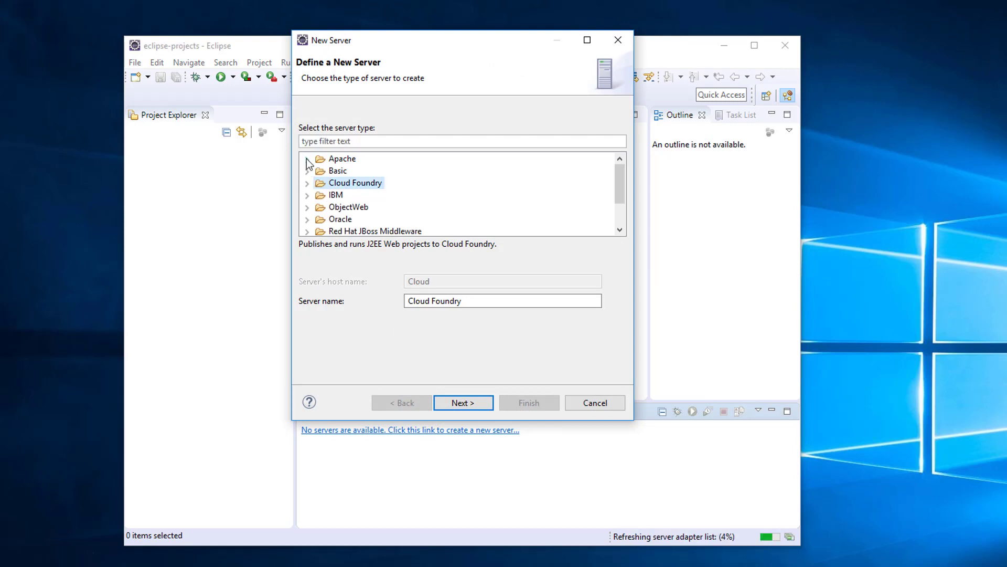
click(307, 159)
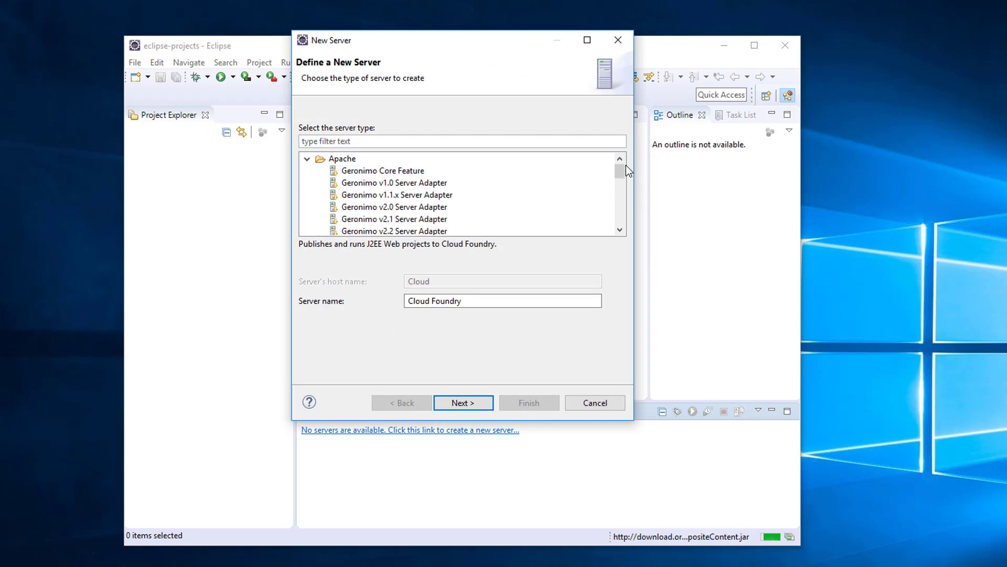
drag(624, 166, 621, 196)
click(366, 206)
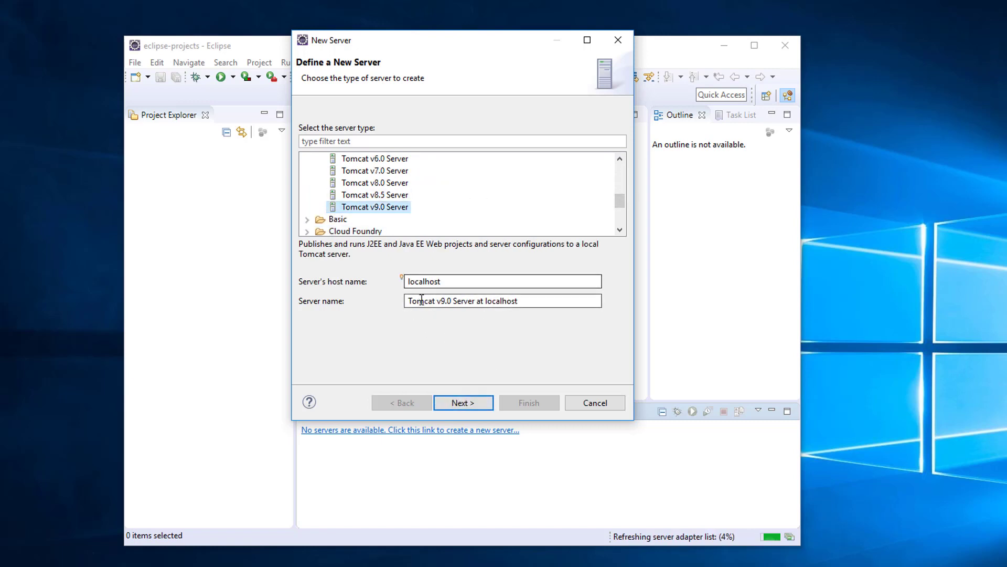
click(474, 404)
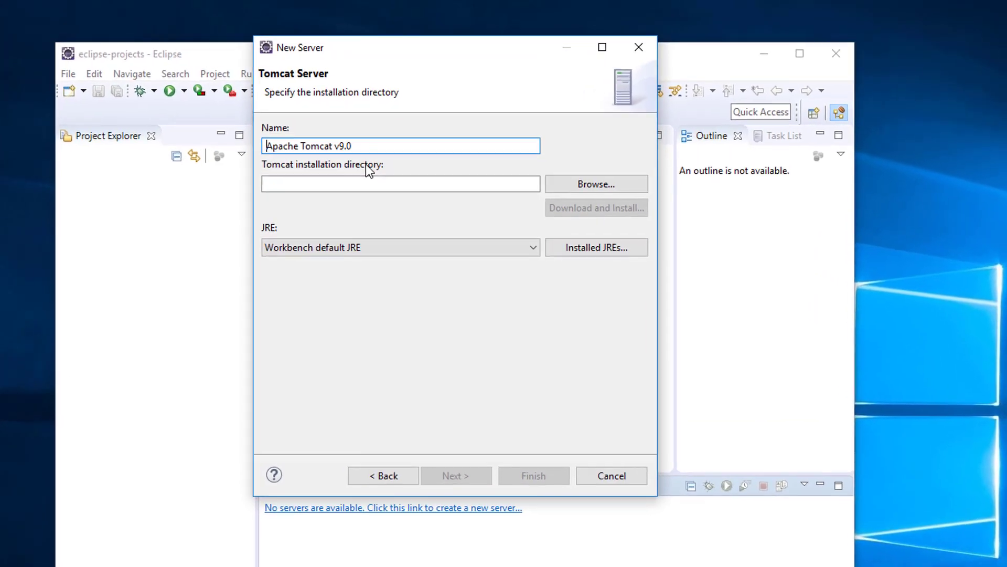
Set the Tomcat installation directory to Documents > apache-tomcat-9.0.2
click(612, 197)
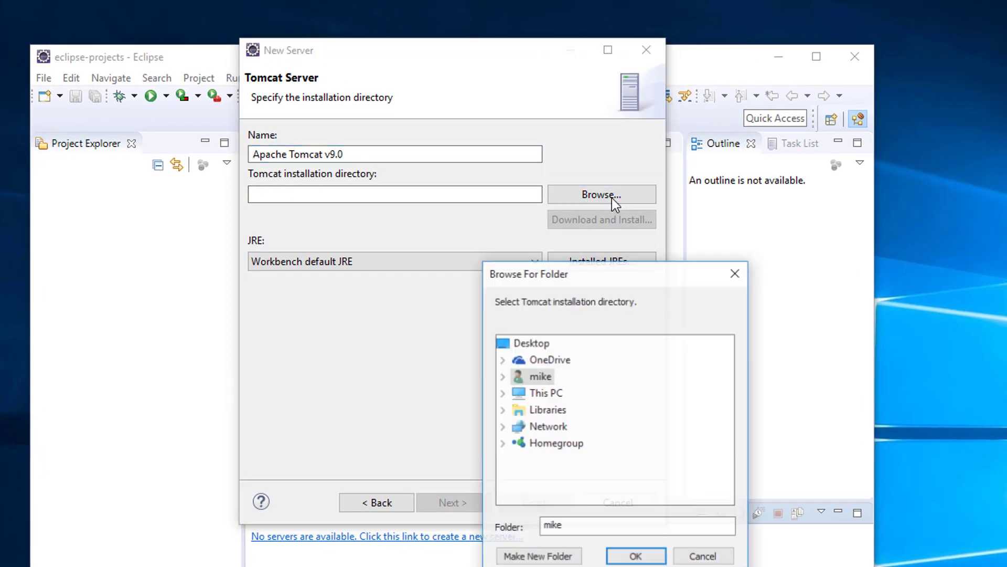
click(501, 381)
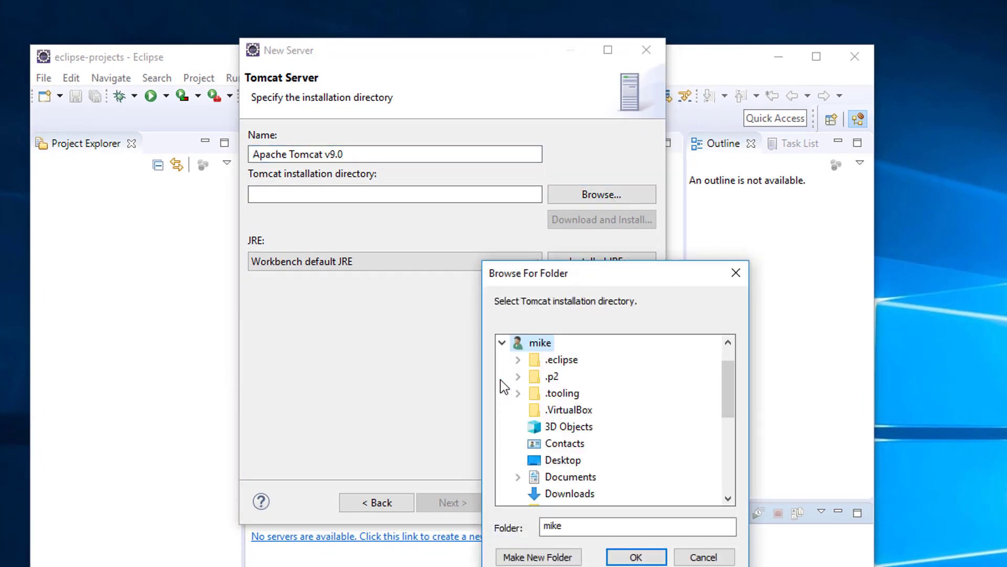
double_click(571, 477)
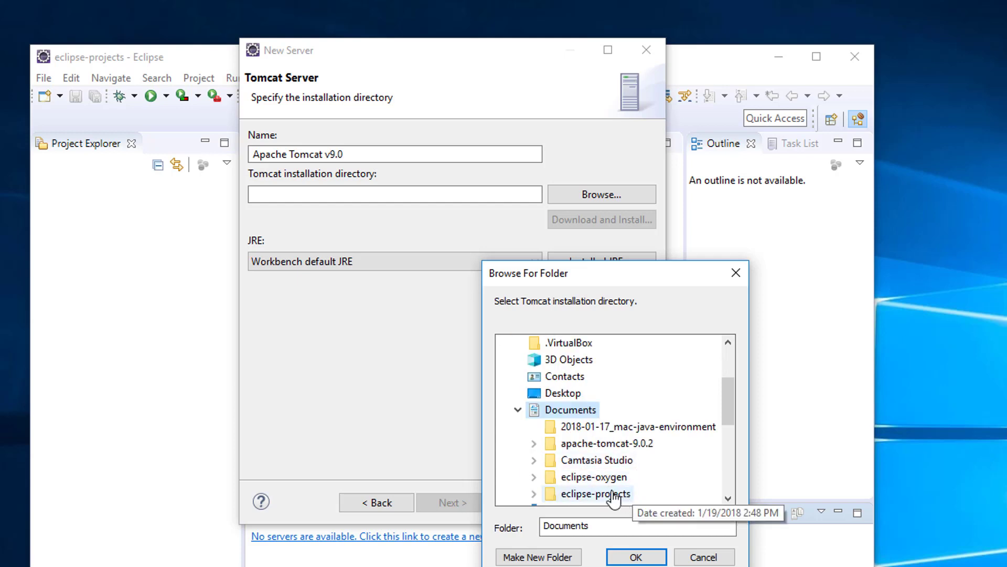
double_click(607, 443)
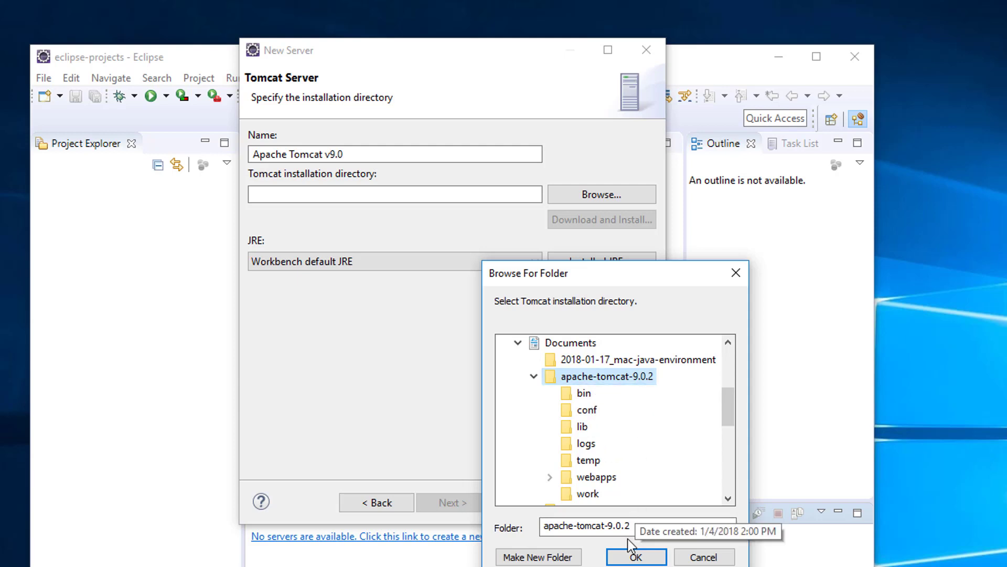
click(636, 555)
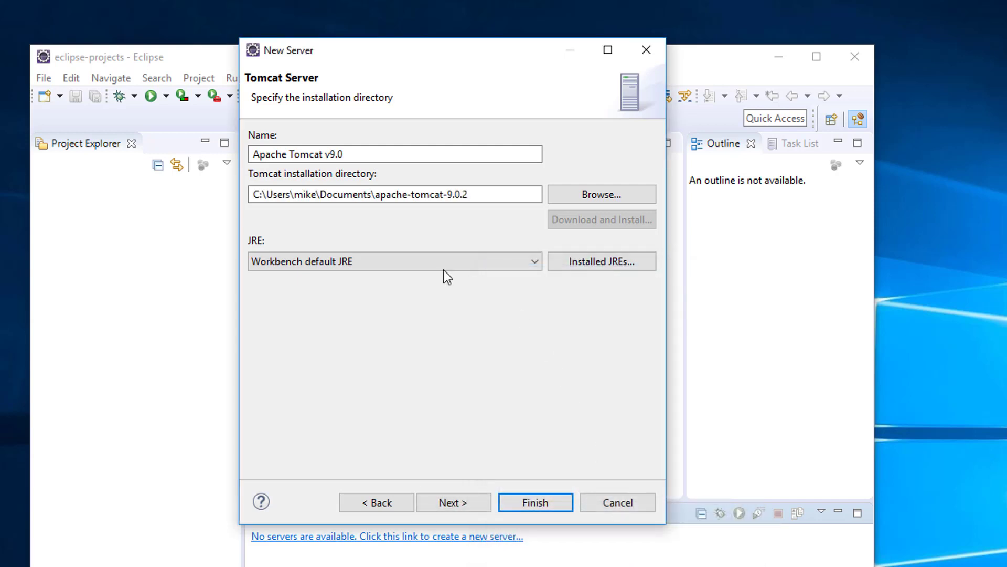
Select jre-9.0.4 as the server's JRE and finish creating the server
click(534, 263)
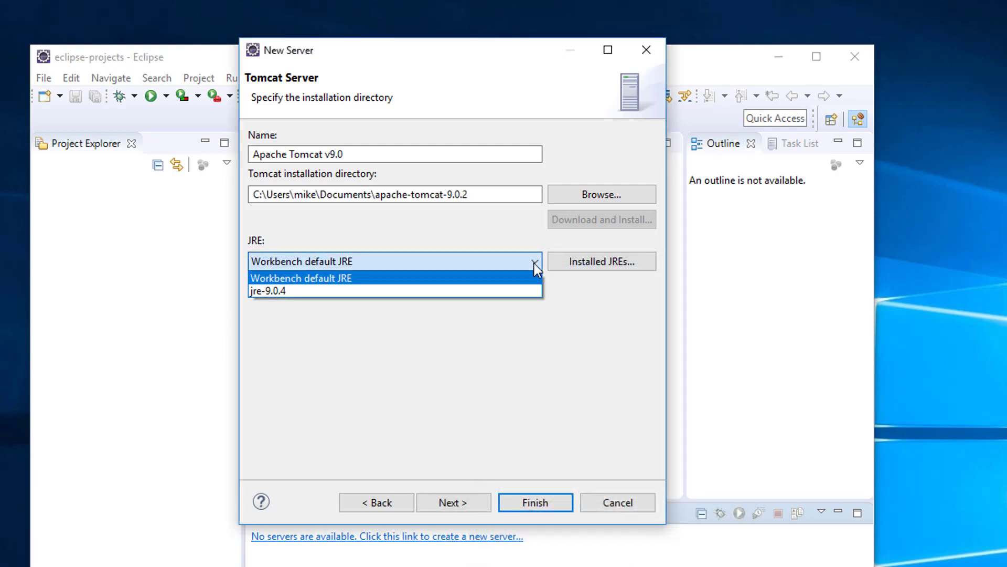
click(526, 292)
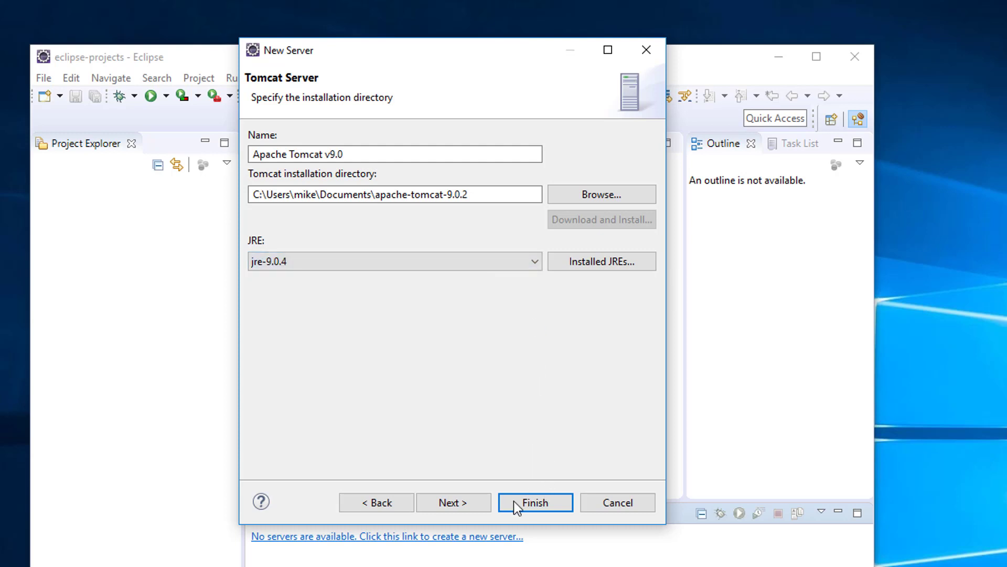
click(468, 505)
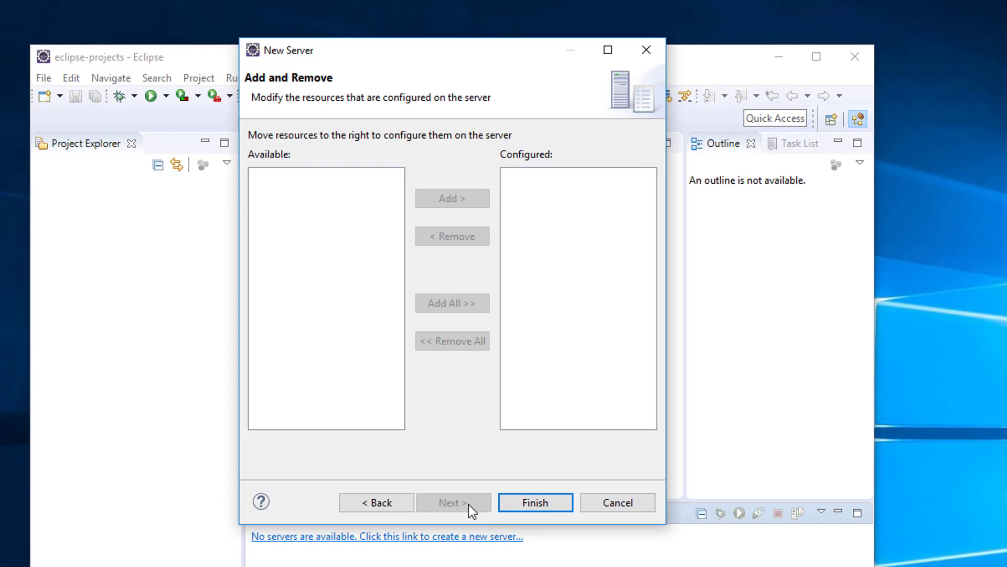
click(517, 502)
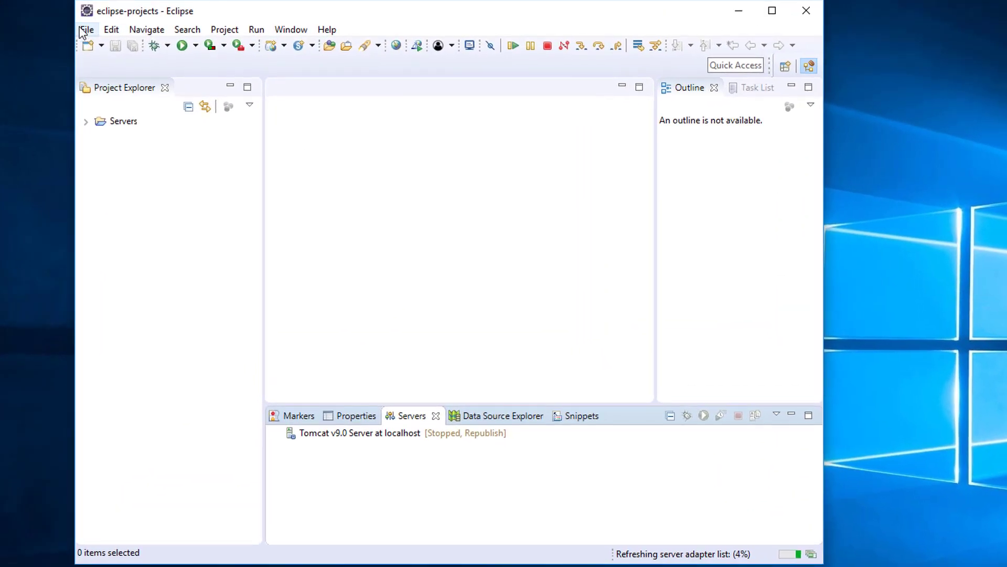
Create a Dynamic Web Project named 'test' with the default settings via File > New
click(87, 30)
mouse_move(197, 53)
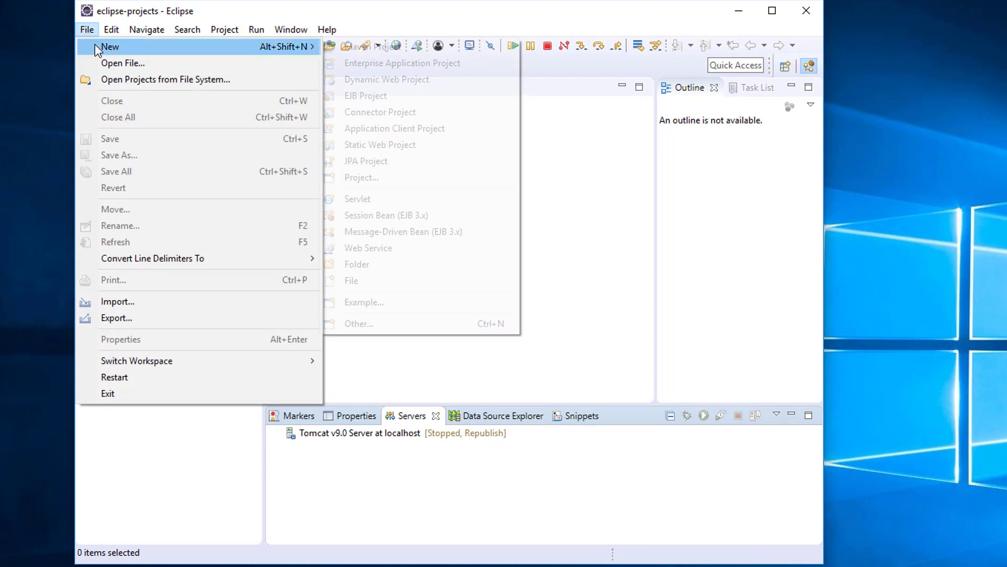
click(403, 81)
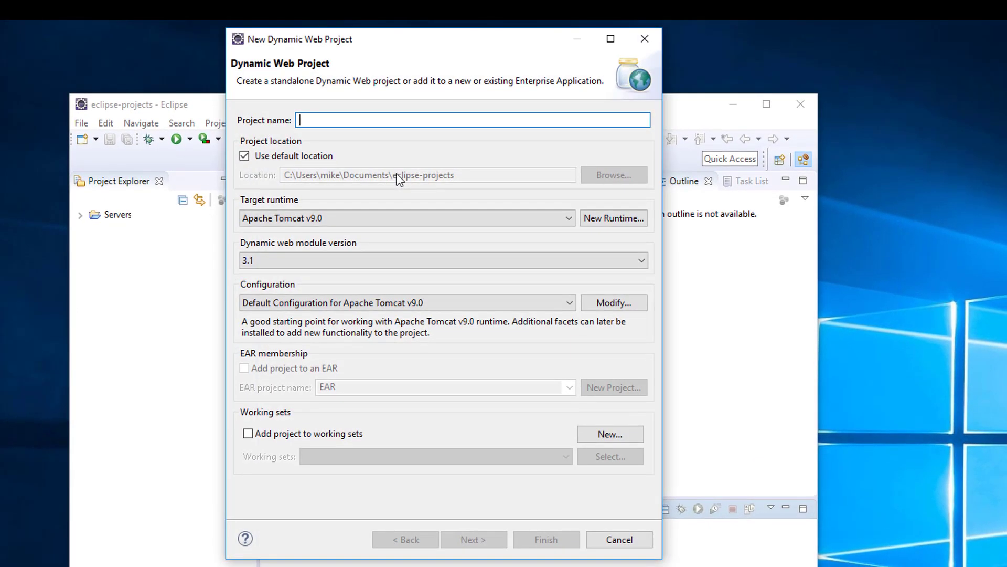
text(test)
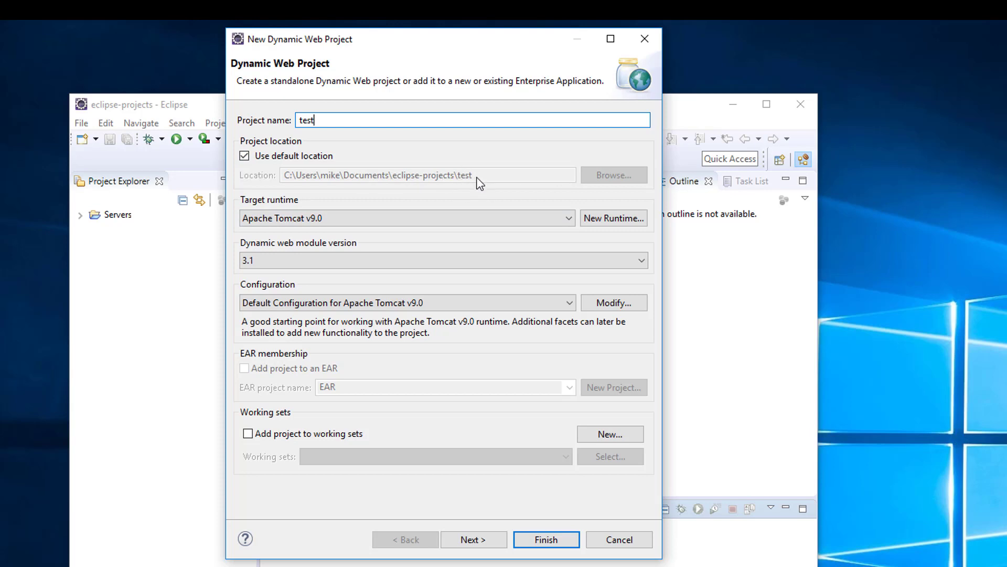
click(497, 542)
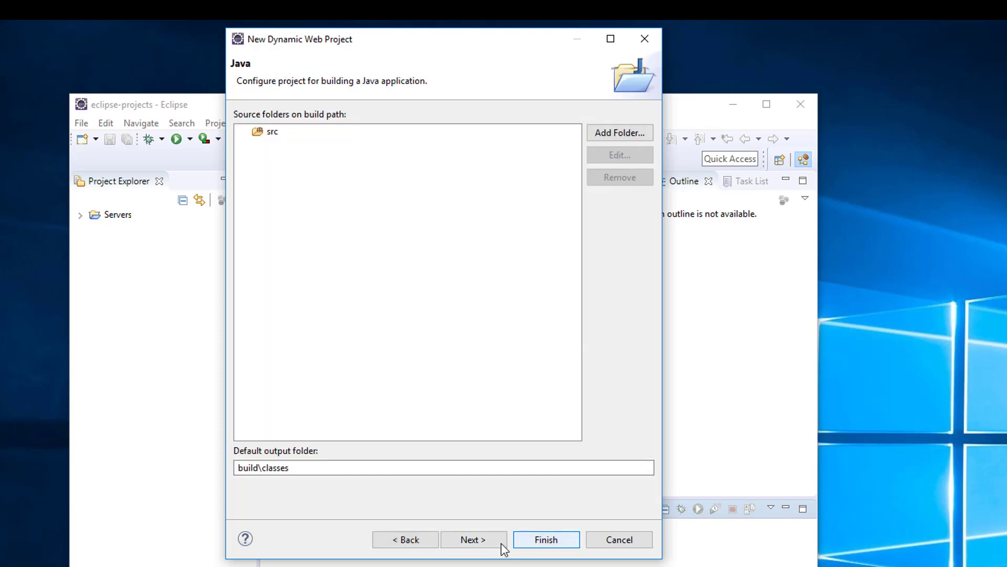
click(499, 543)
click(538, 538)
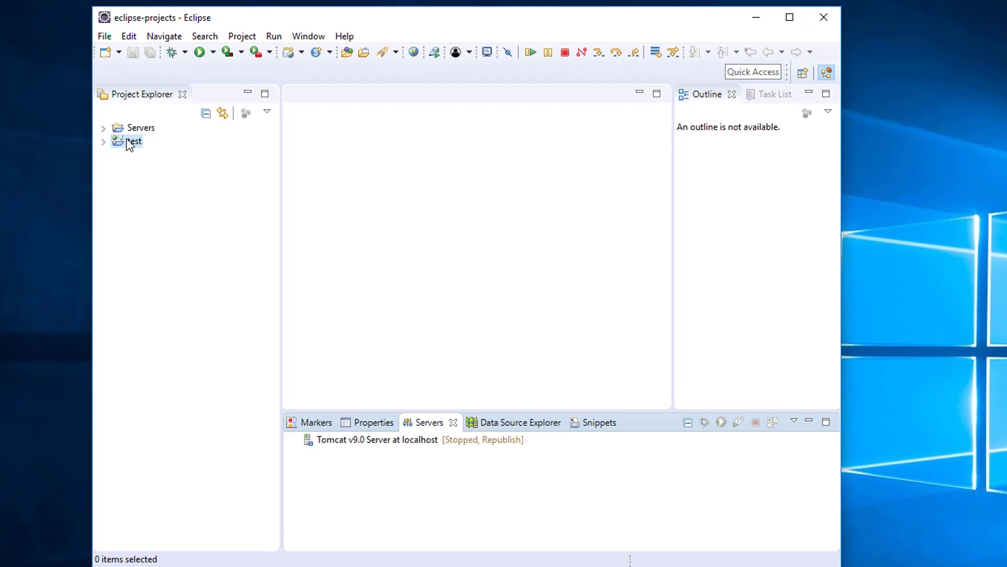
Start a new JSP file in the test project's WebContent folder
click(103, 142)
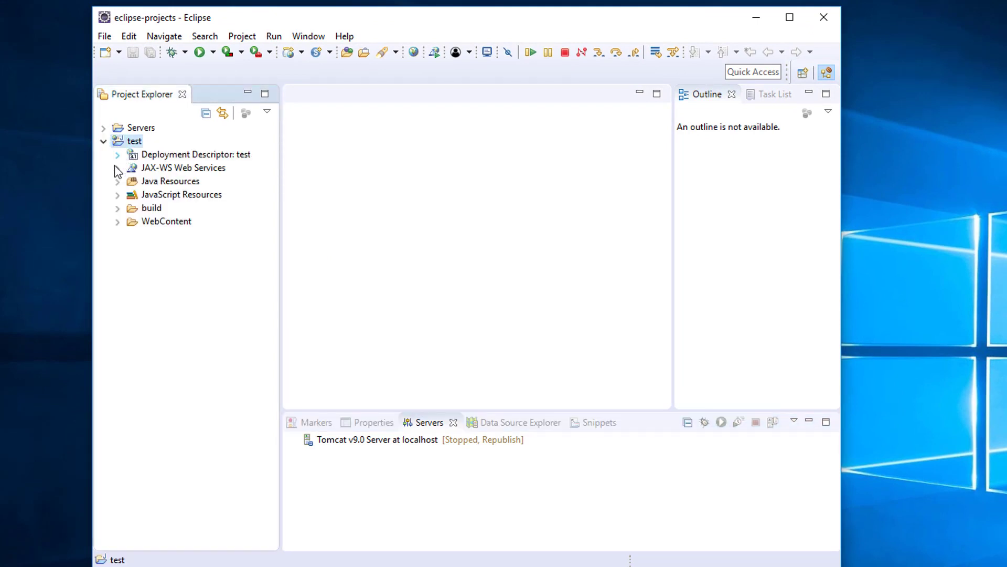
click(118, 221)
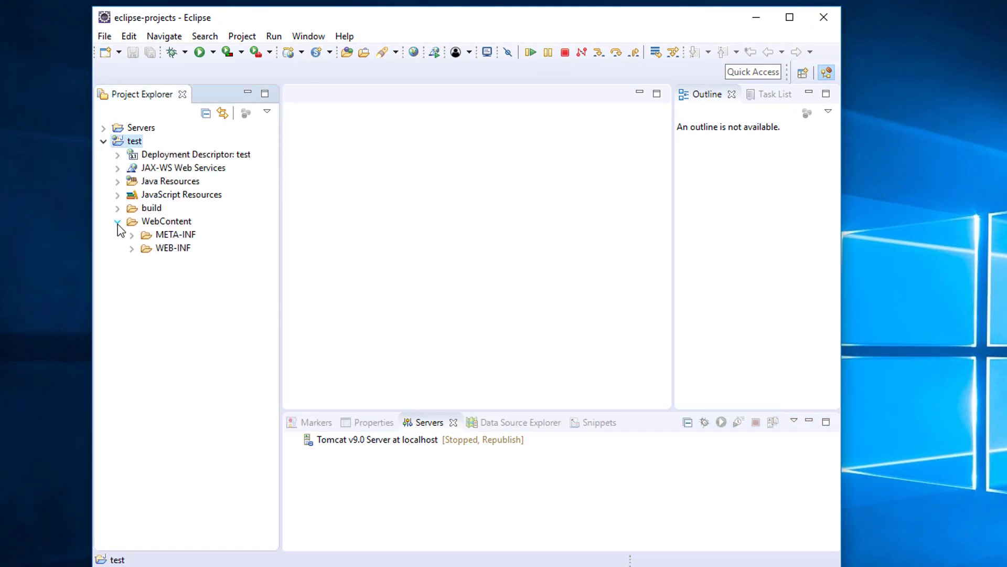
click(178, 223)
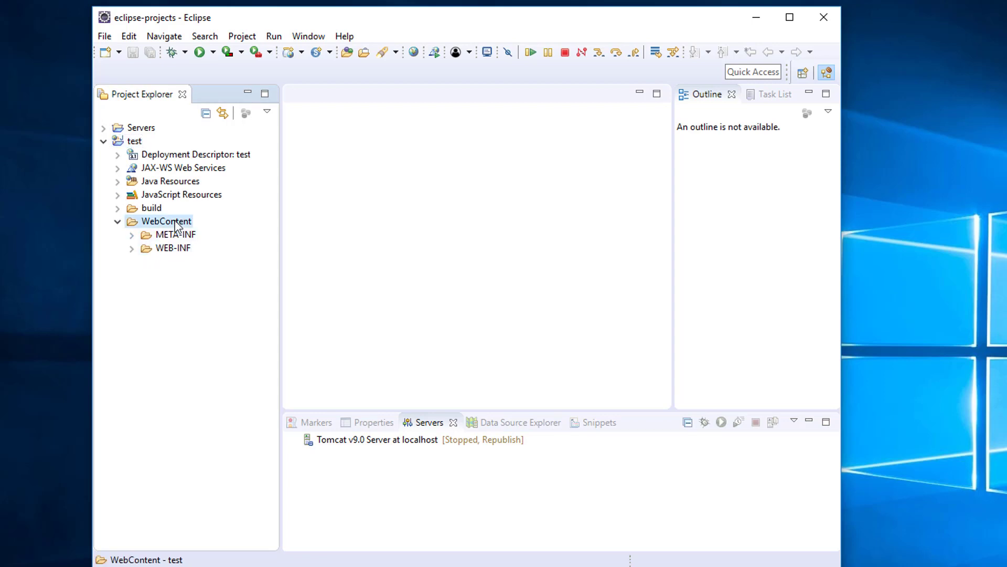
right_click(176, 223)
mouse_move(213, 225)
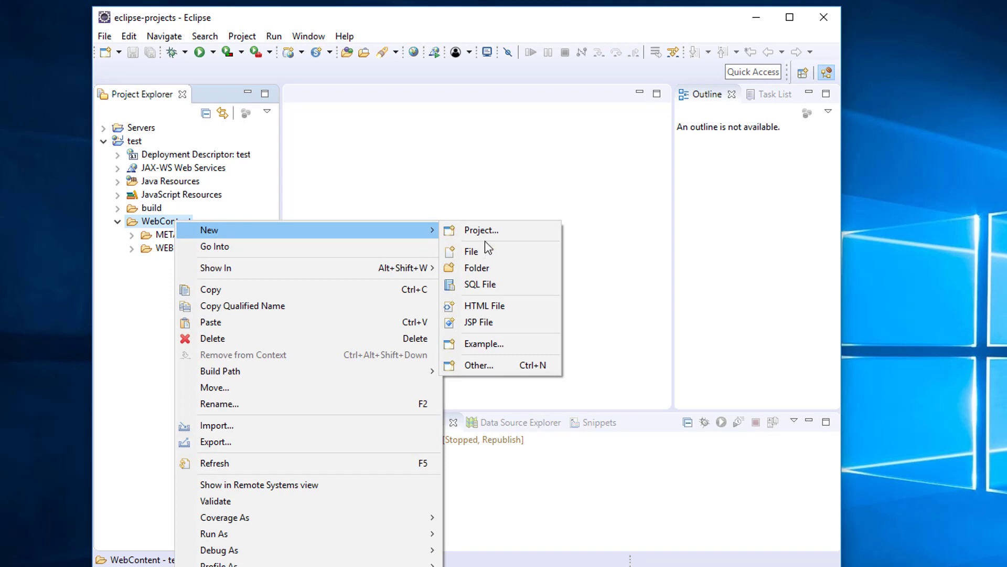
click(492, 322)
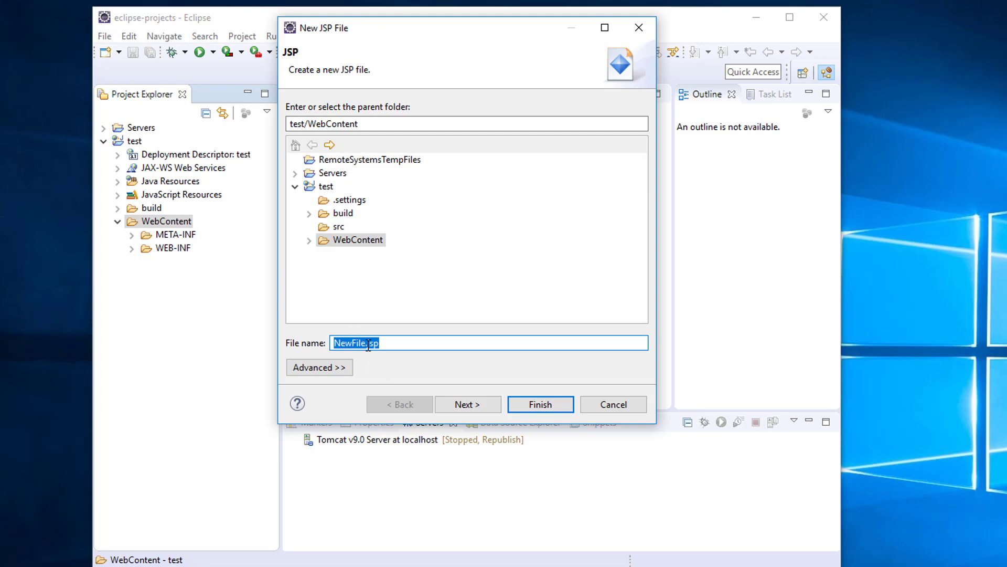
Rename NewFile.jsp to index.jsp and create the file
click(368, 344)
double_click(337, 335)
text(index)
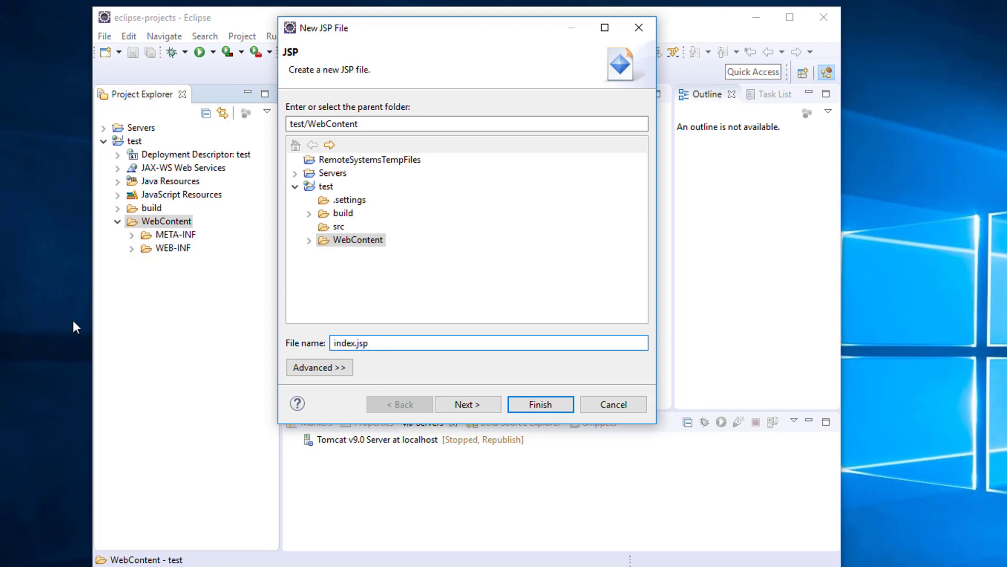
click(533, 407)
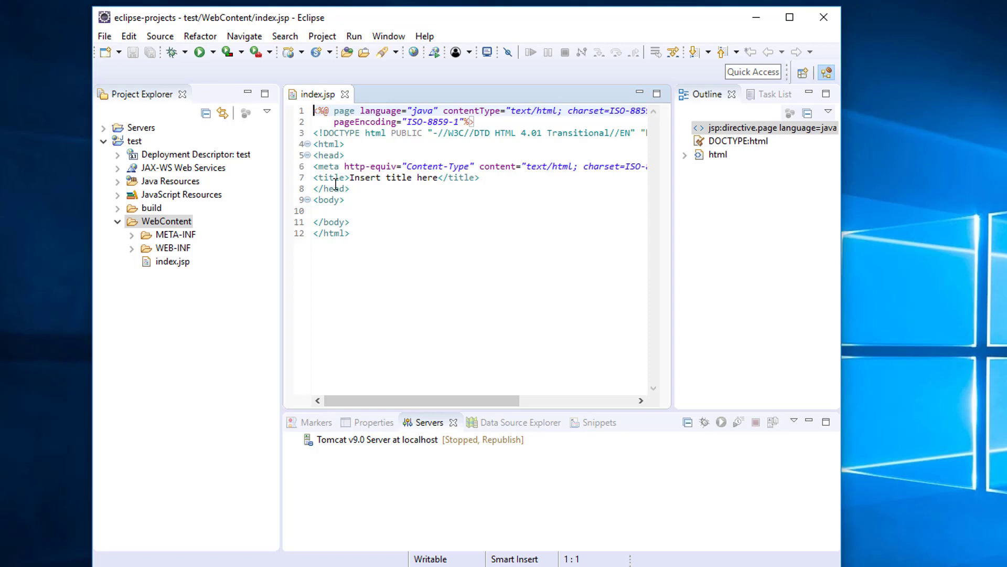
Add 'Hello World!!' on a new line inside the body of index.jsp
click(330, 211)
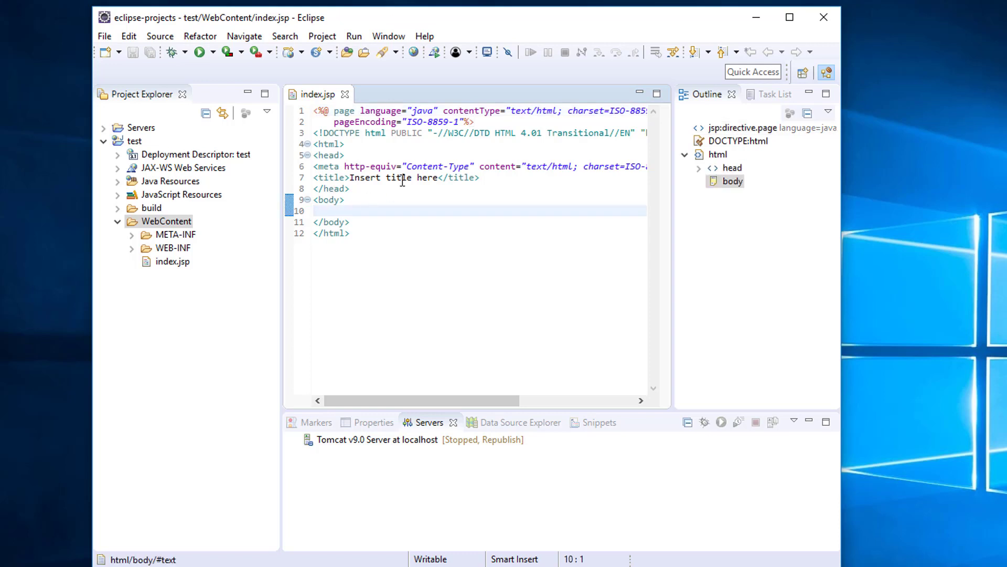
key(Return)
key(Return)
key(Up)
text(Hello Wor)
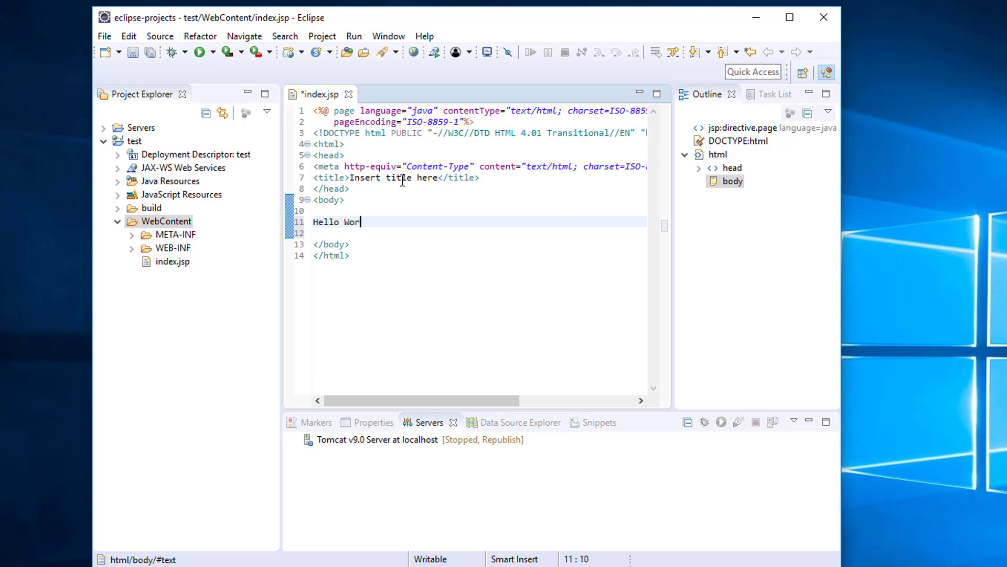
text(ld!!)
Save index.jsp and select the test project in Project Explorer
click(132, 55)
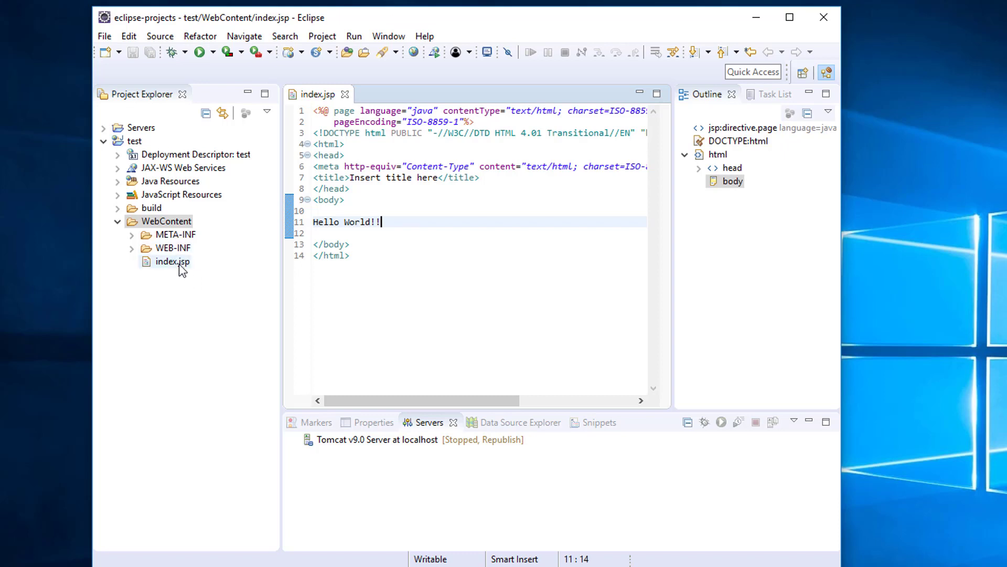
click(132, 141)
click(130, 140)
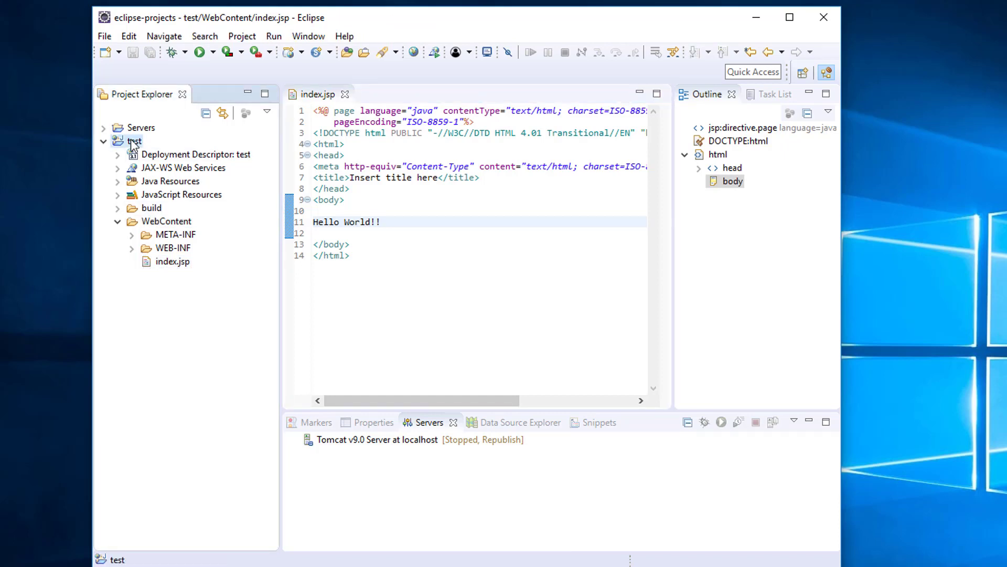
Run test on Tomcat v9.0, always using that server, and allow Java through the firewall
right_click(131, 140)
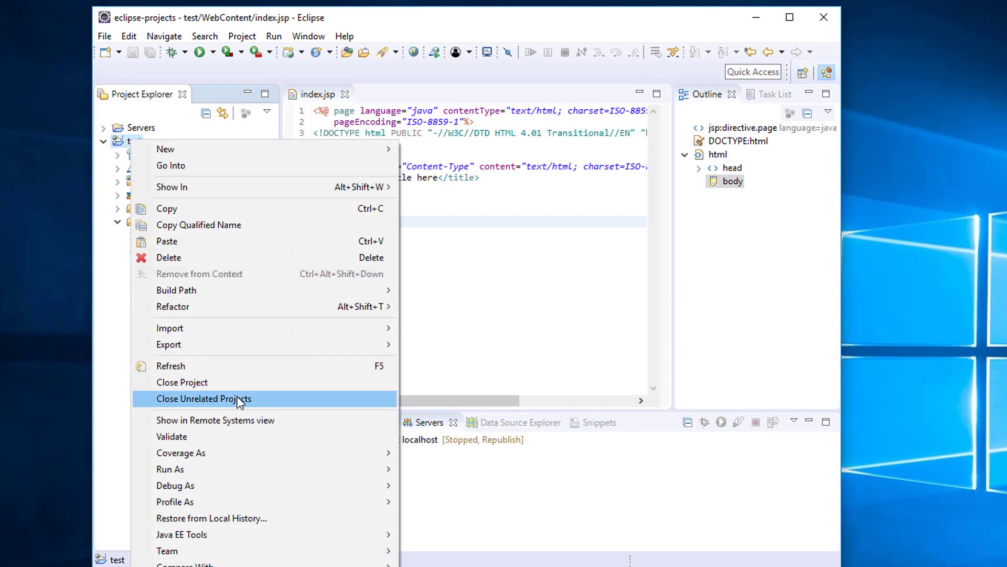
mouse_move(234, 470)
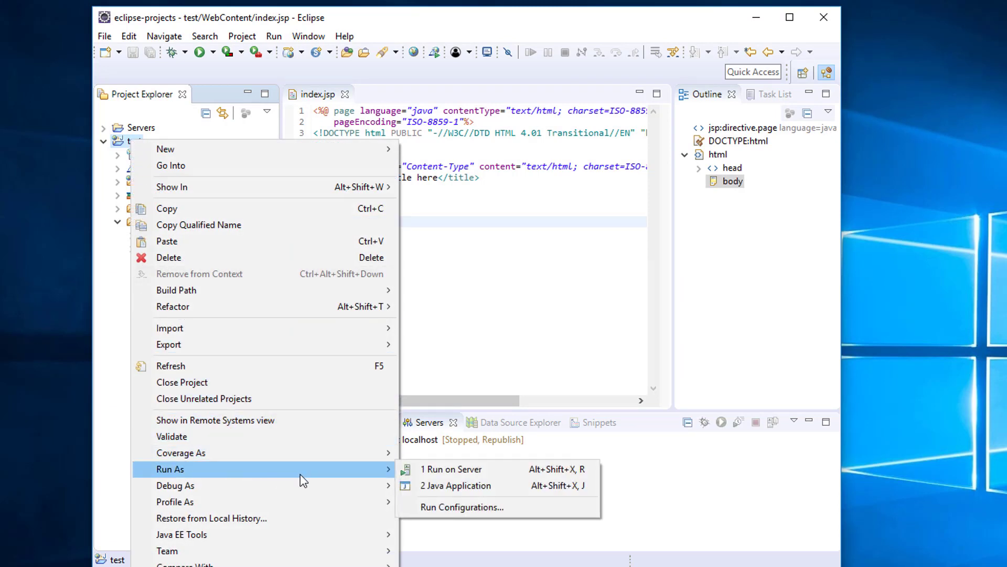
click(457, 470)
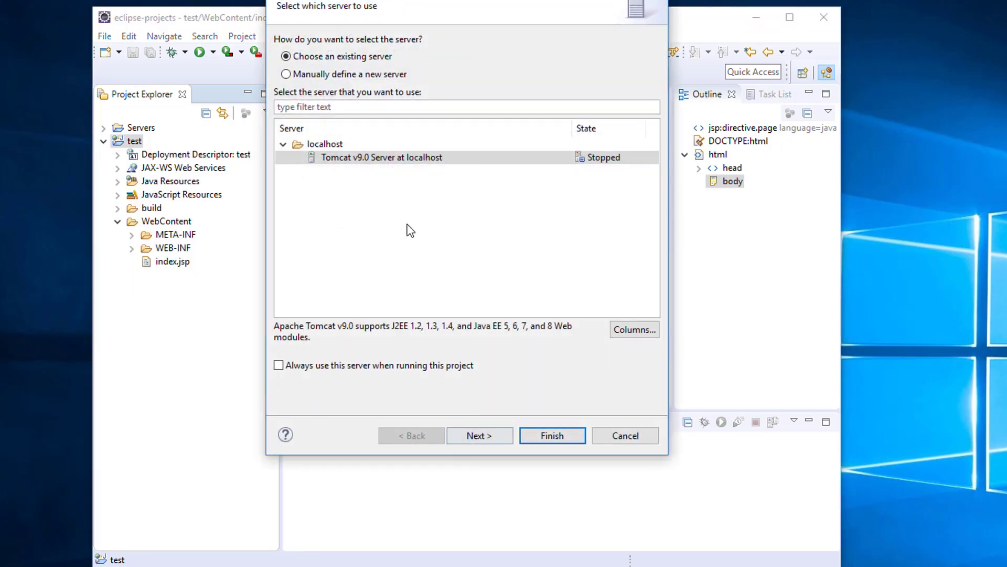
click(278, 365)
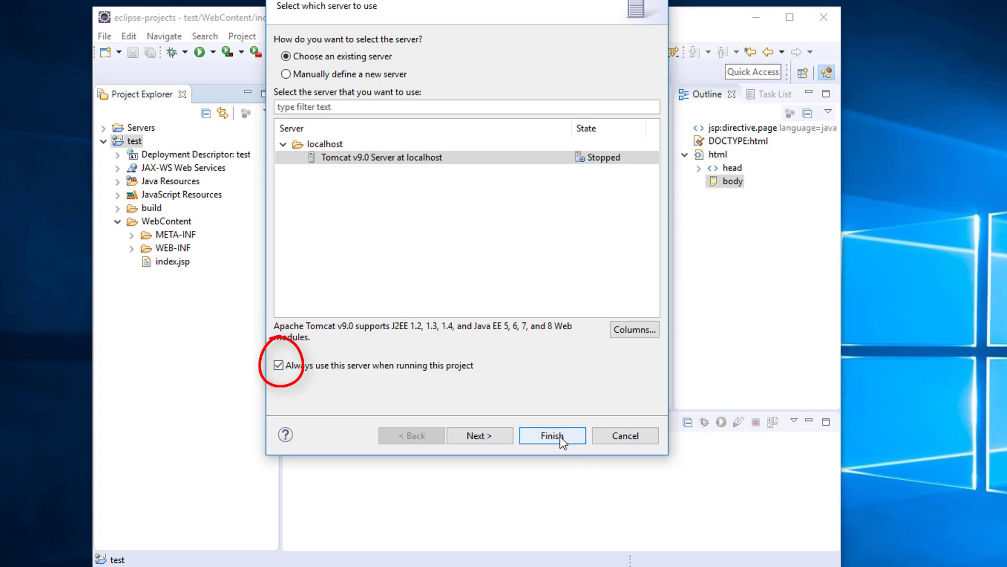
click(552, 435)
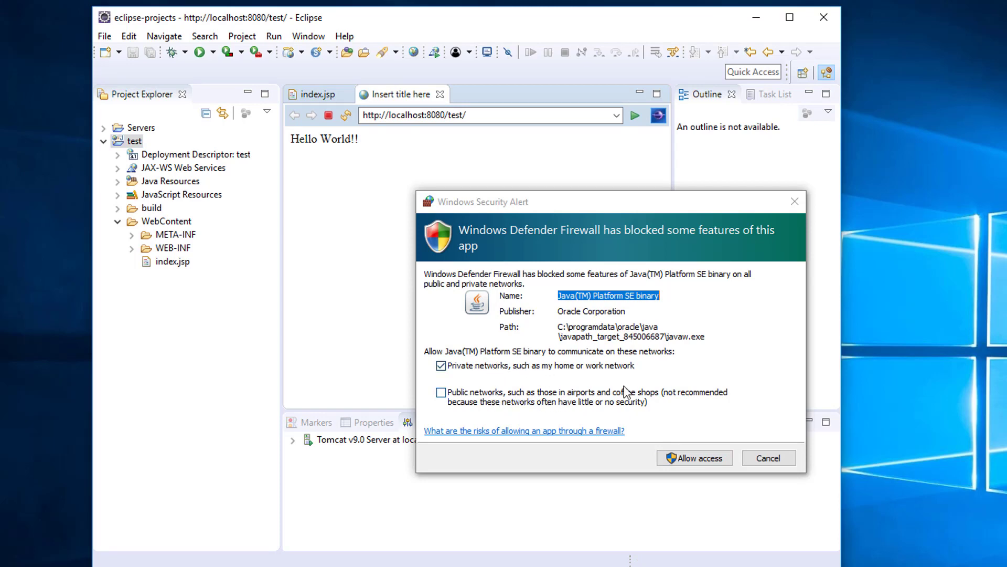
click(708, 459)
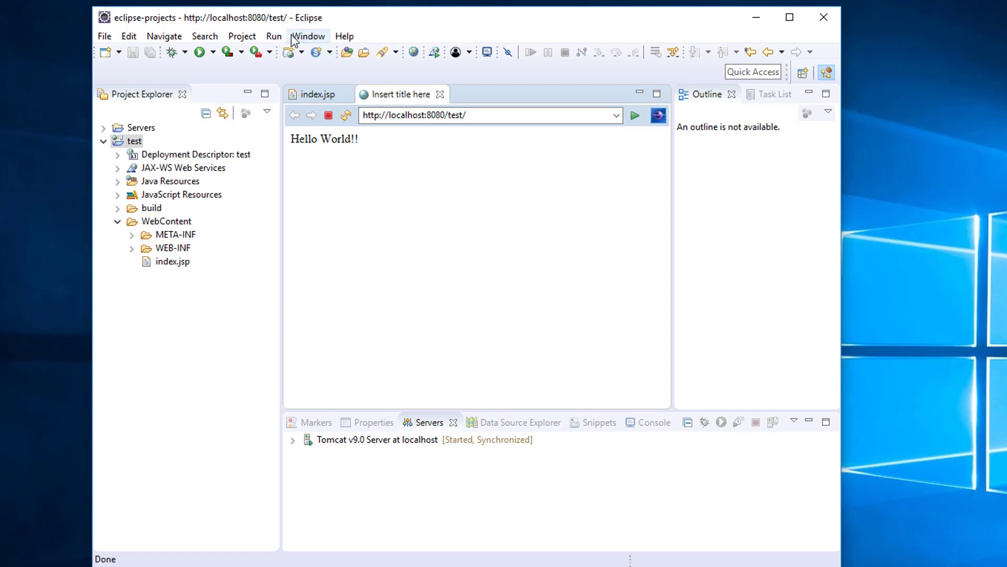
Switch Eclipse's web browser to Chrome and close the browser and index.jsp tabs
click(308, 36)
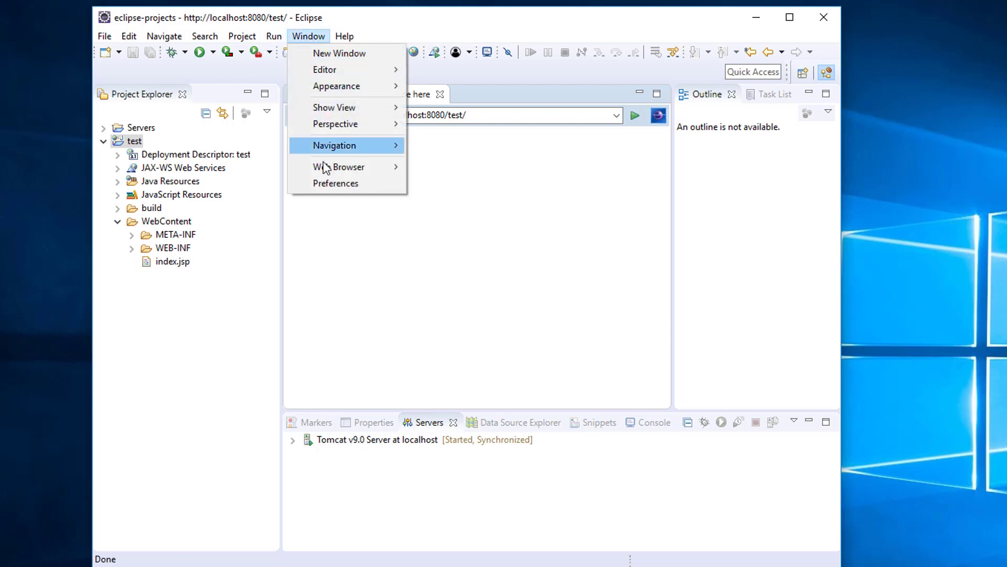
mouse_move(329, 167)
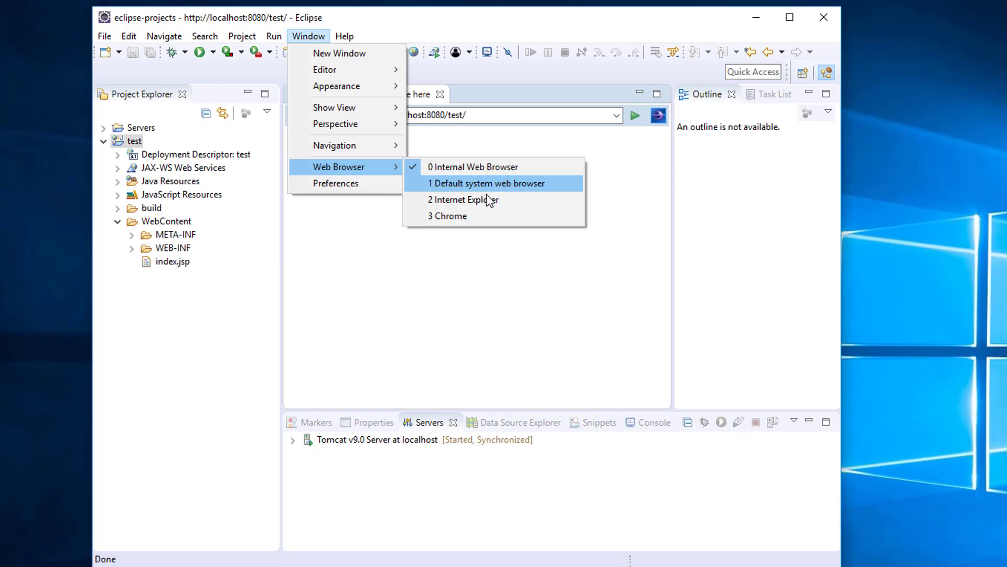
click(482, 217)
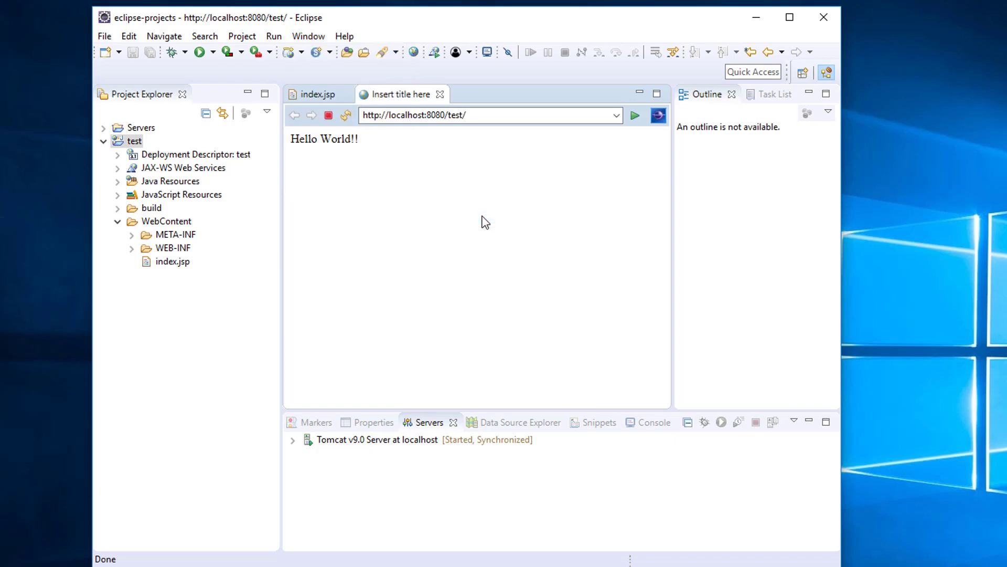
click(440, 95)
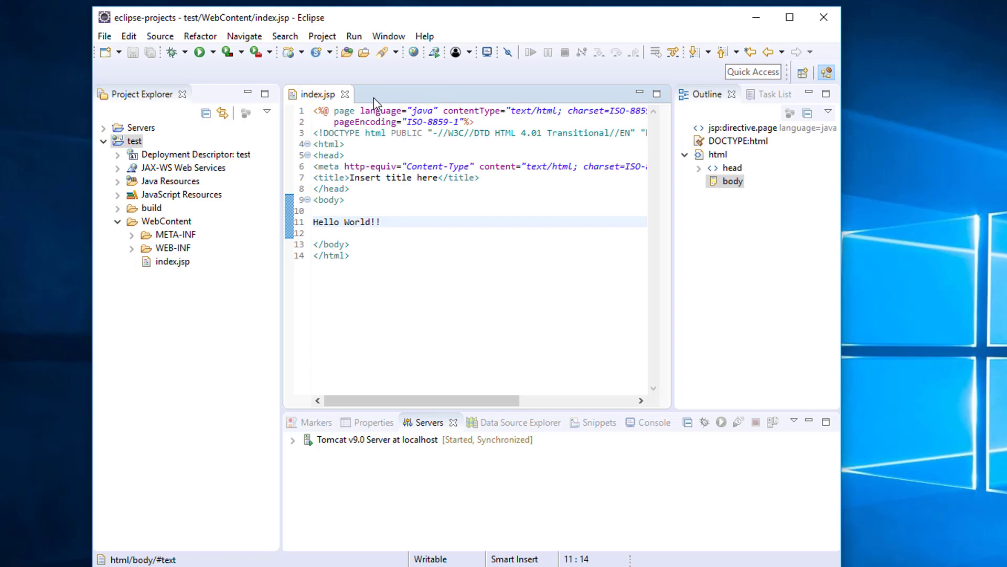
click(346, 95)
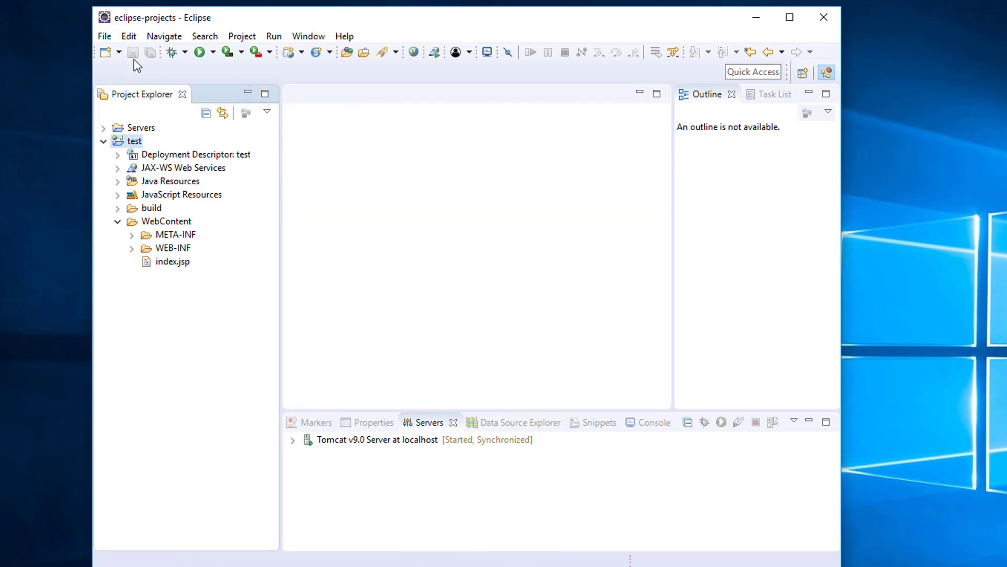
Run the test project on the server again so it opens in Chrome
right_click(133, 141)
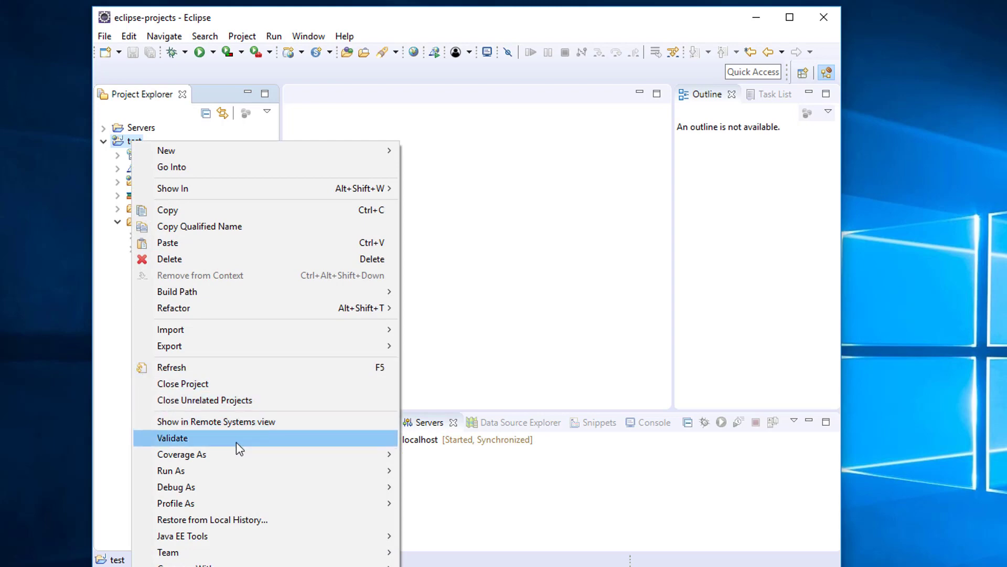
mouse_move(348, 479)
click(479, 471)
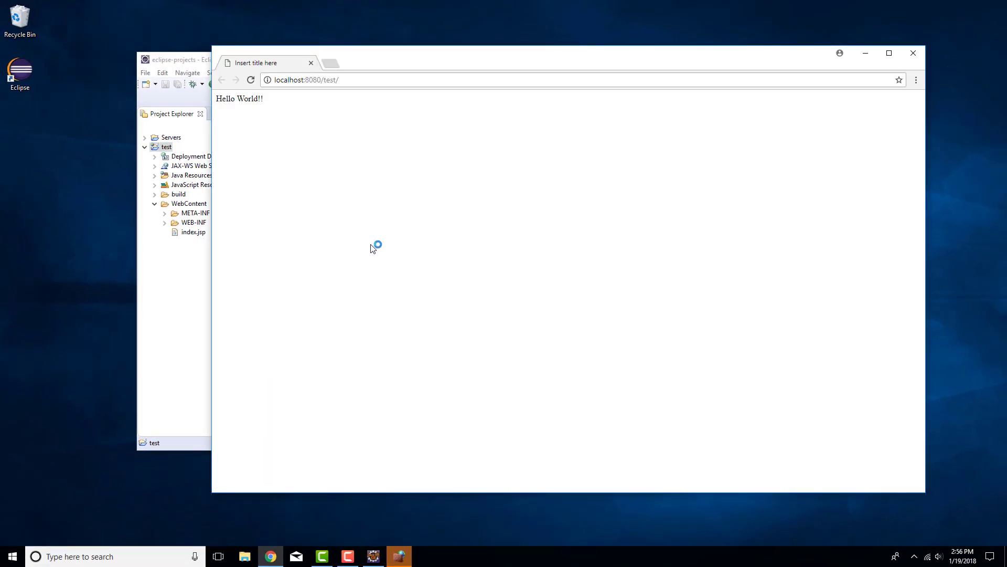
Check the Hello World!! page in Chrome, then reopen index.jsp in Eclipse's editor
click(299, 79)
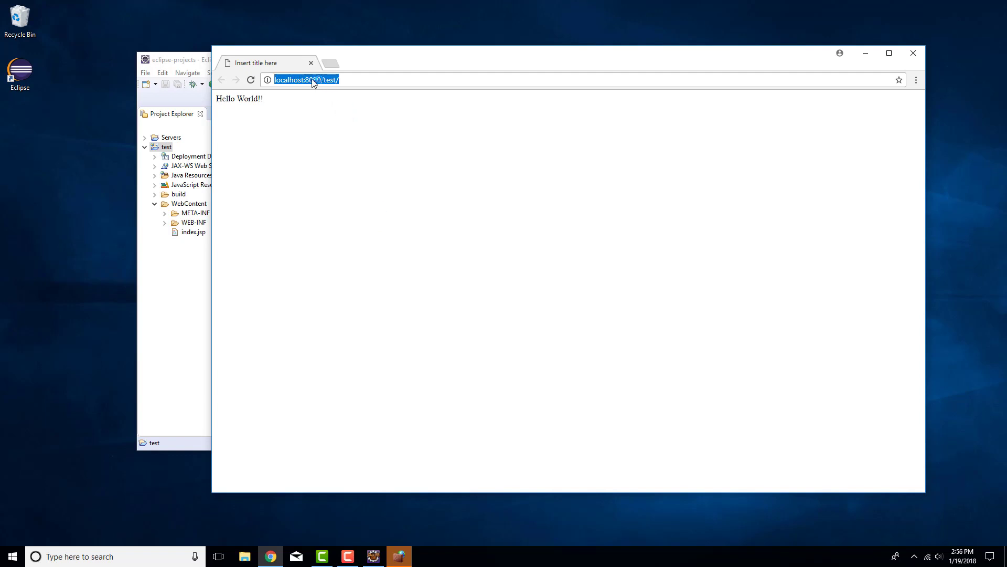
click(362, 135)
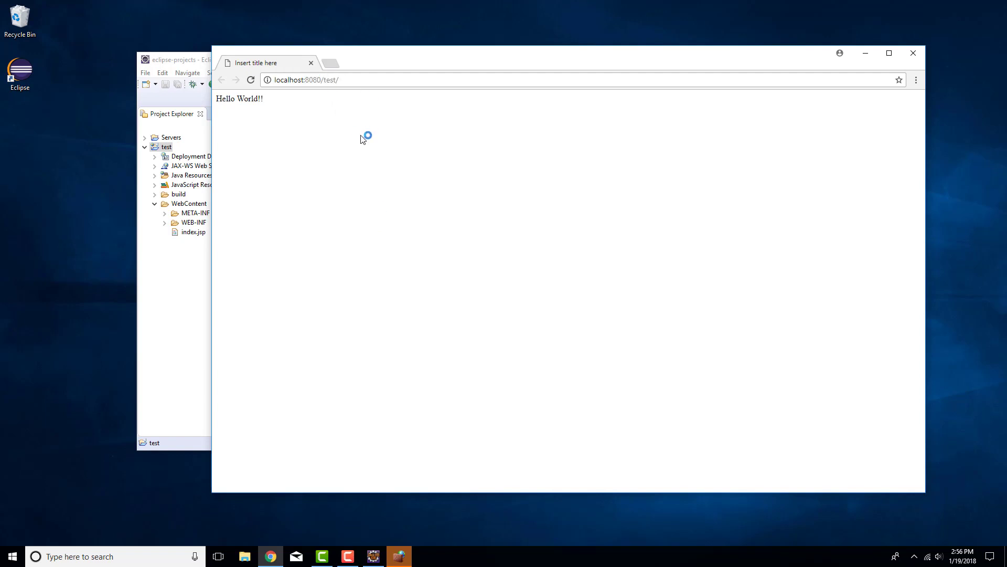
click(187, 293)
double_click(193, 231)
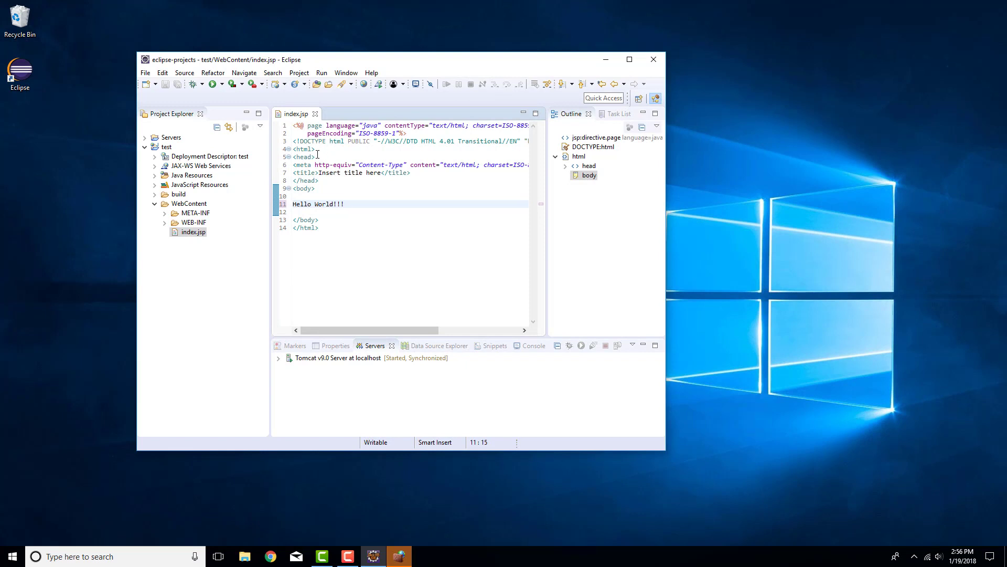